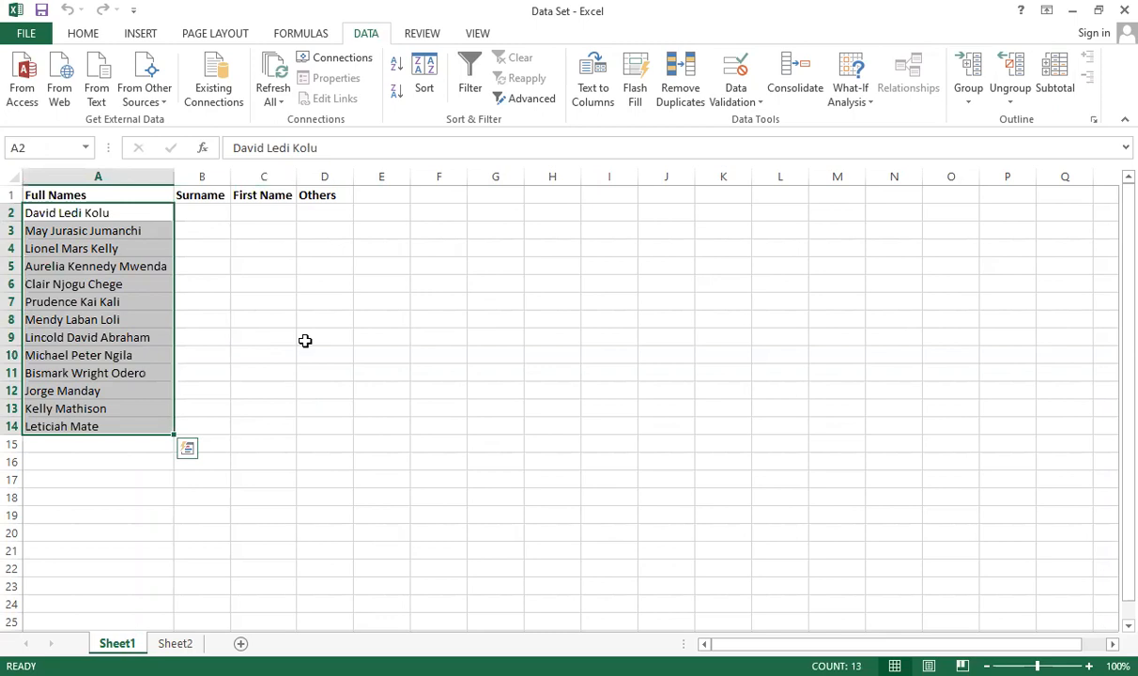
{"action": "left_click", "coordinate": [226, 318]}
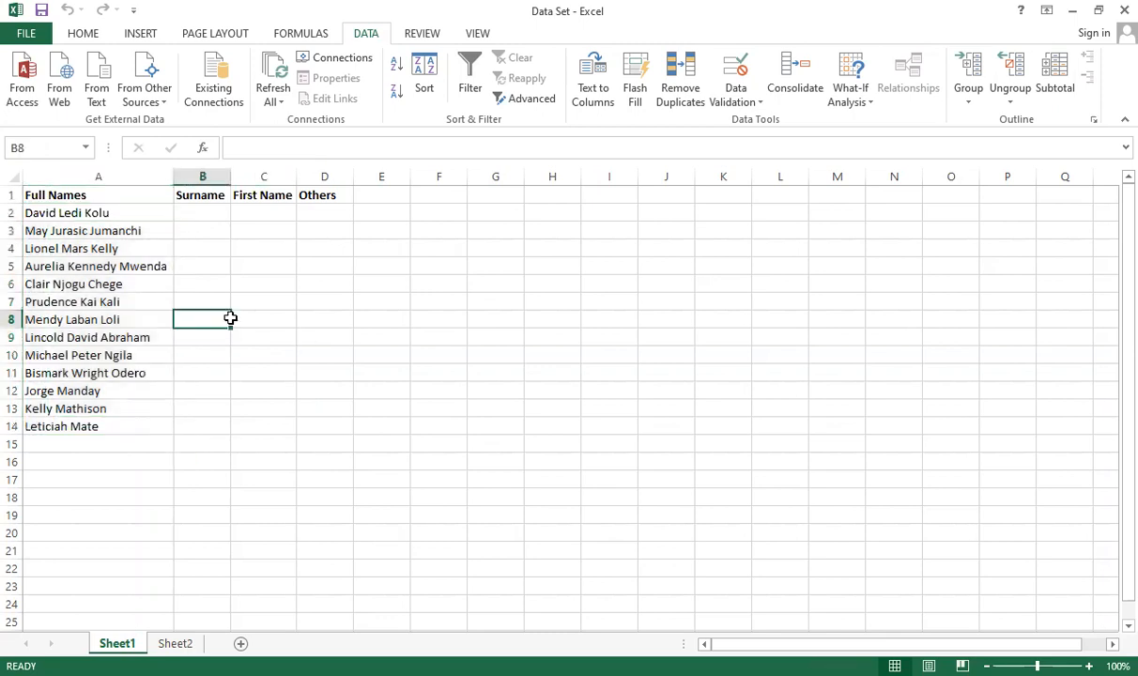
{"action": "left_click", "coordinate": [200, 246]}
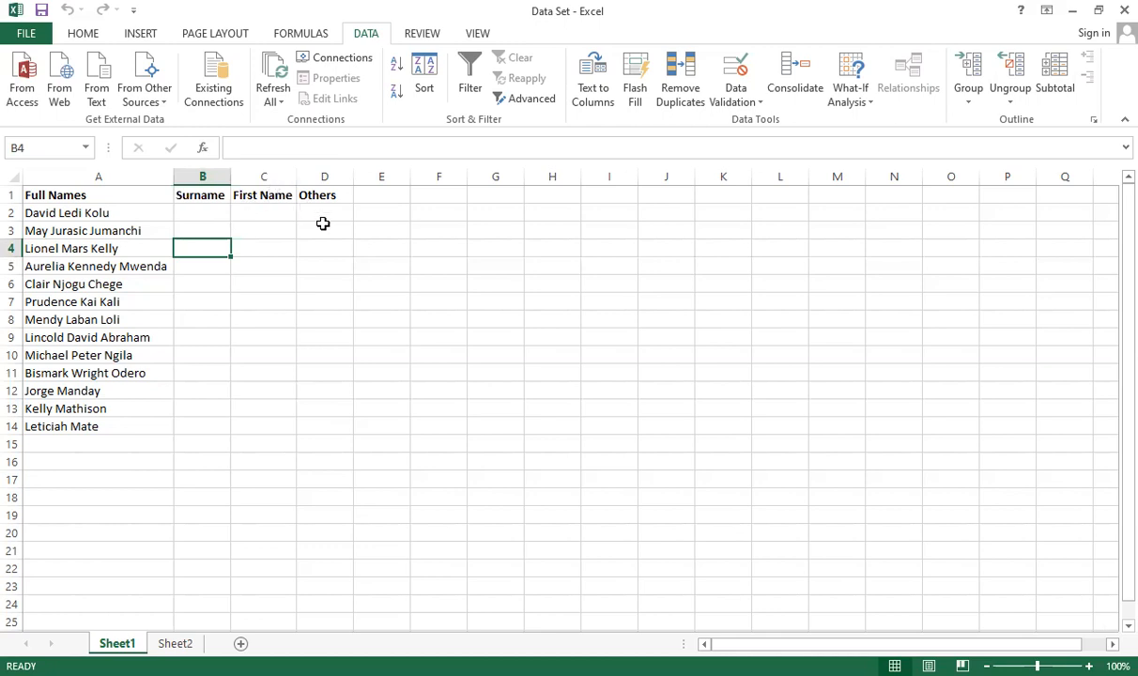
{"action": "left_click", "coordinate": [201, 211]}
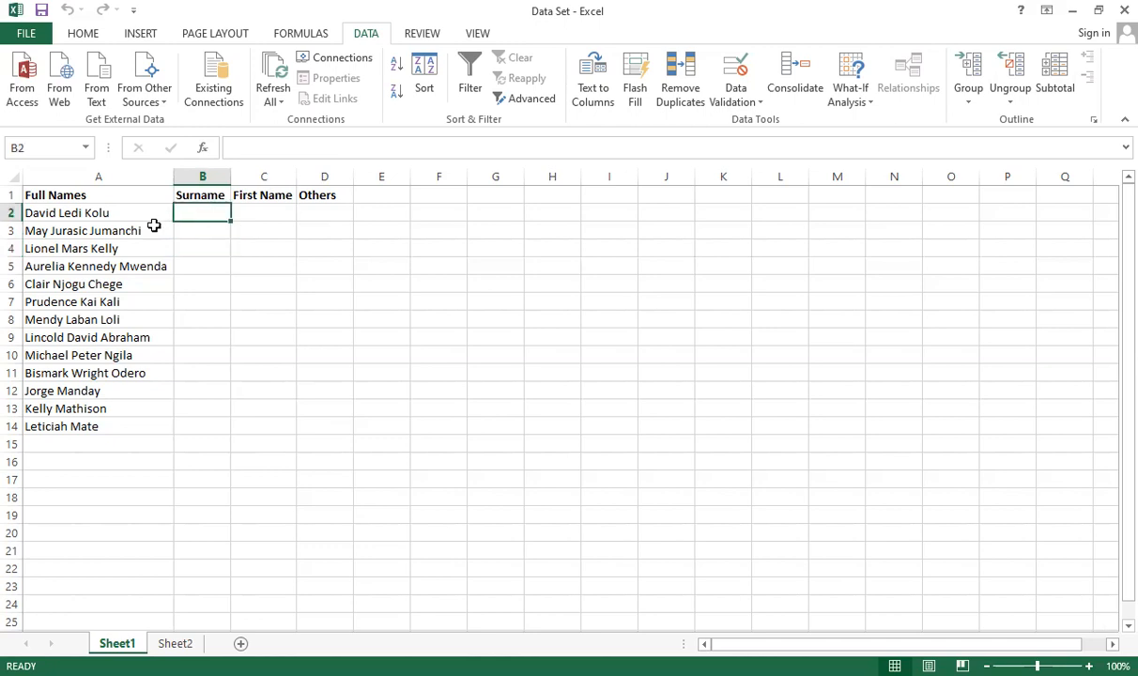
{"action": "left_click", "coordinate": [111, 213]}
{"action": "left_click", "coordinate": [221, 243]}
{"action": "left_click", "coordinate": [111, 212]}
{"action": "left_click", "coordinate": [188, 215]}
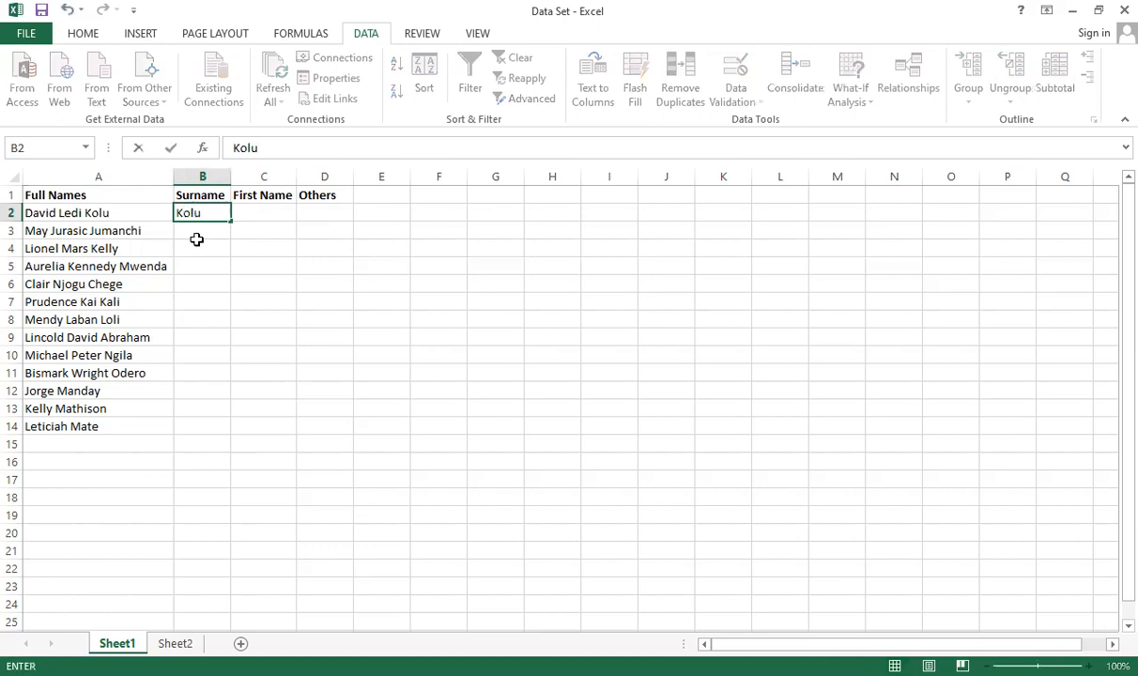
{"action": "left_click", "coordinate": [246, 231]}
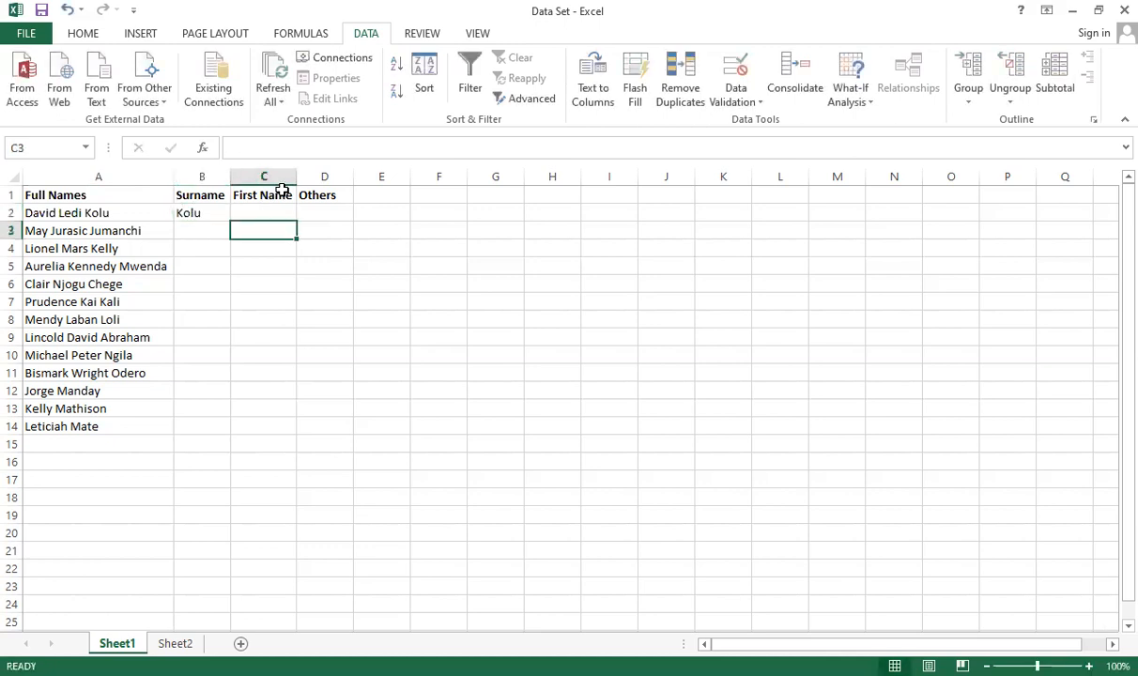
{"action": "left_click", "coordinate": [277, 214]}
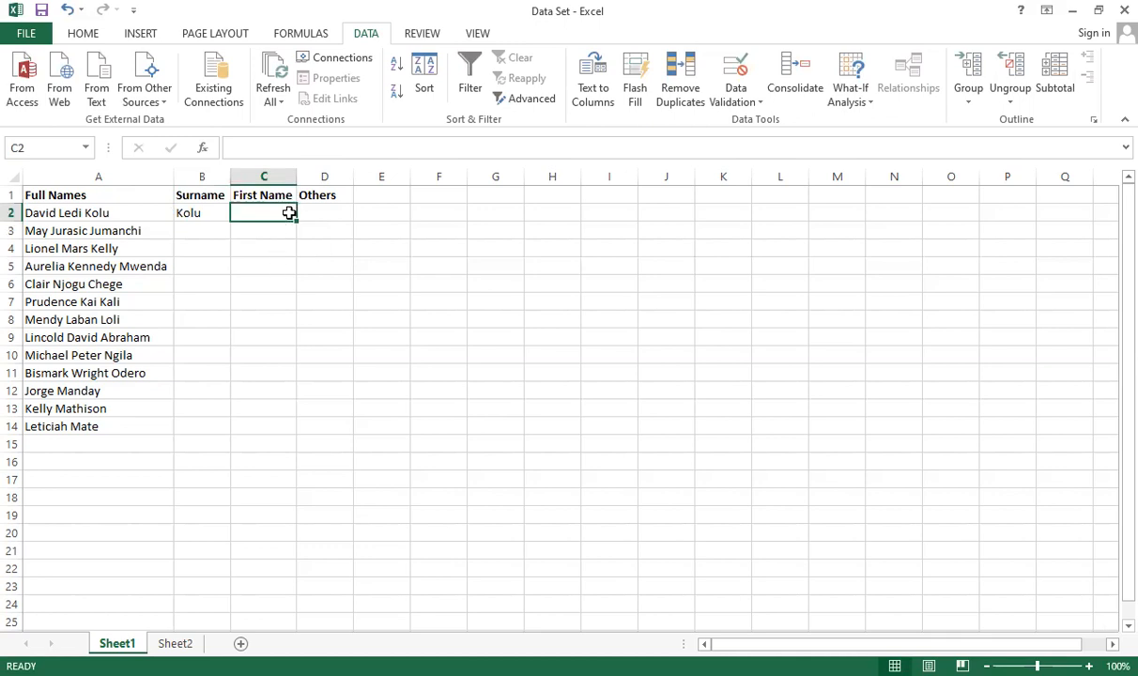
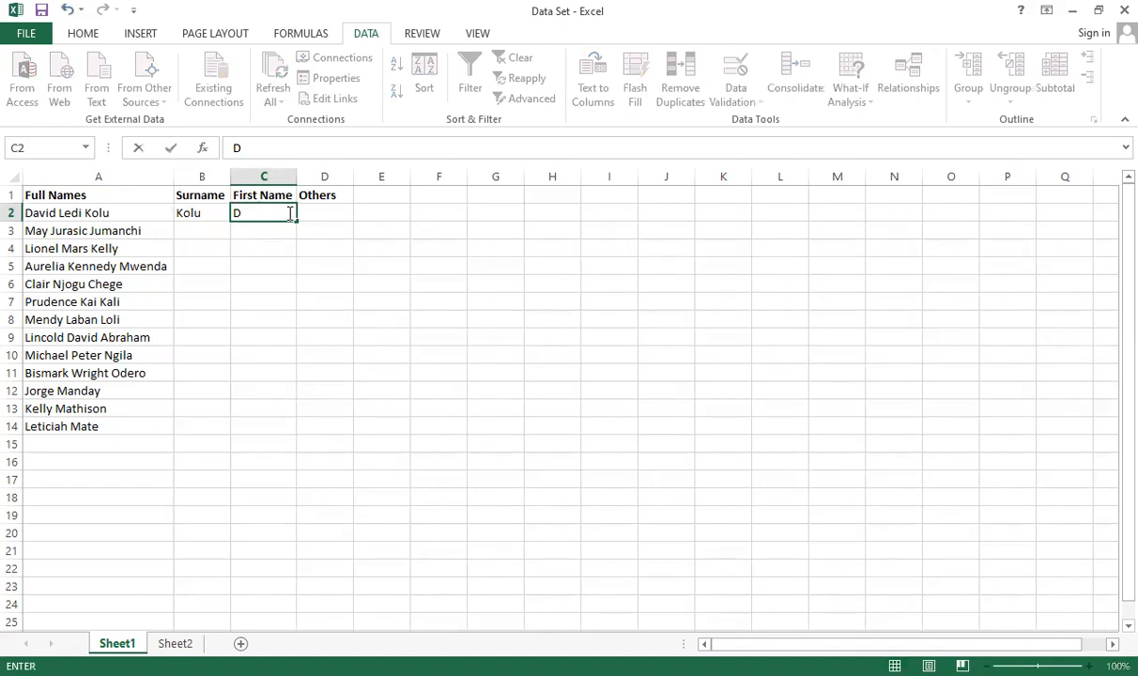
{"action": "left_click", "coordinate": [327, 214]}
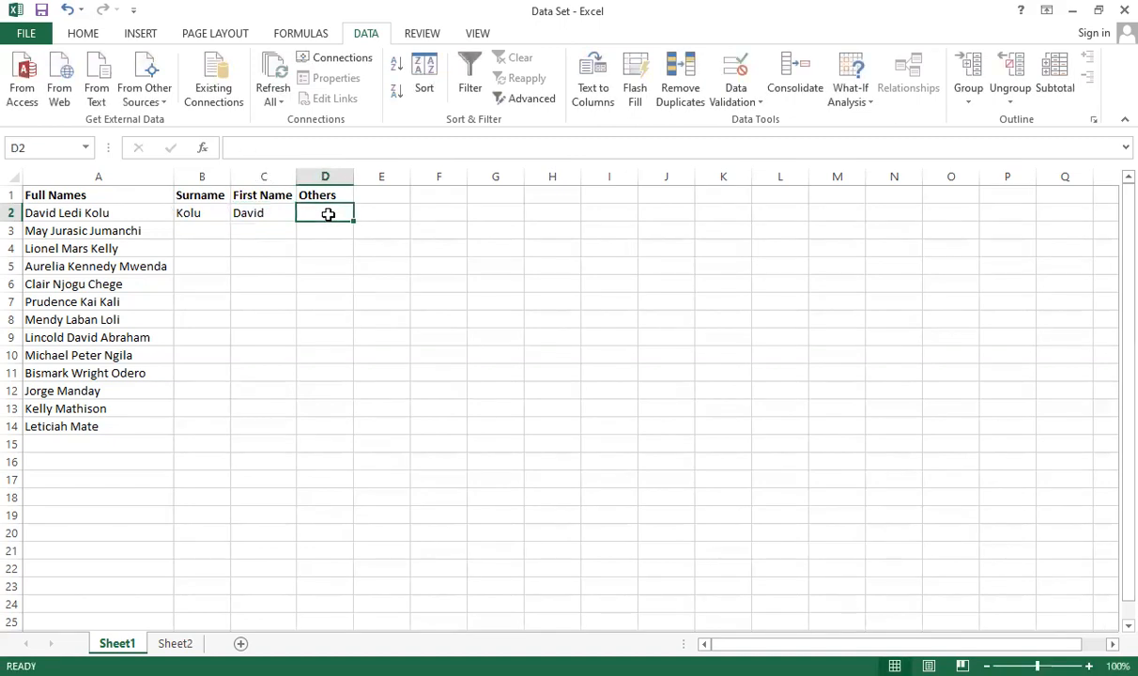
{"action": "type", "text": "Kol"}
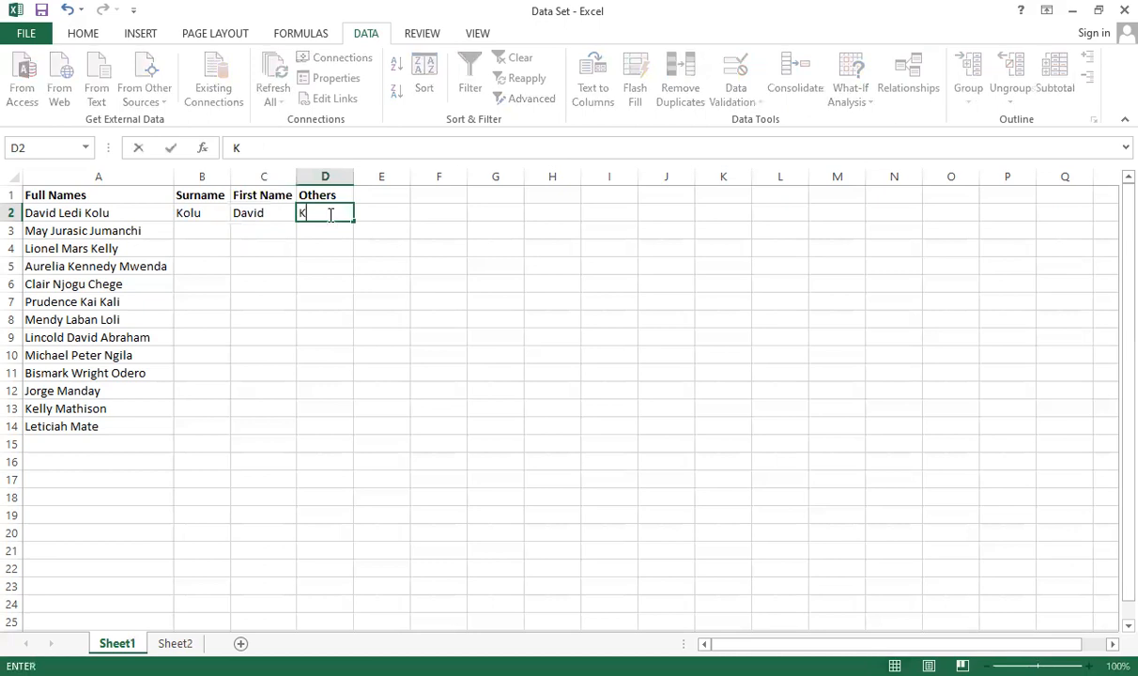
{"action": "key", "text": "BackSpace"}
{"action": "key", "text": "BackSpace"}
{"action": "key", "text": "BackSpace"}
{"action": "left_click", "coordinate": [306, 282]}
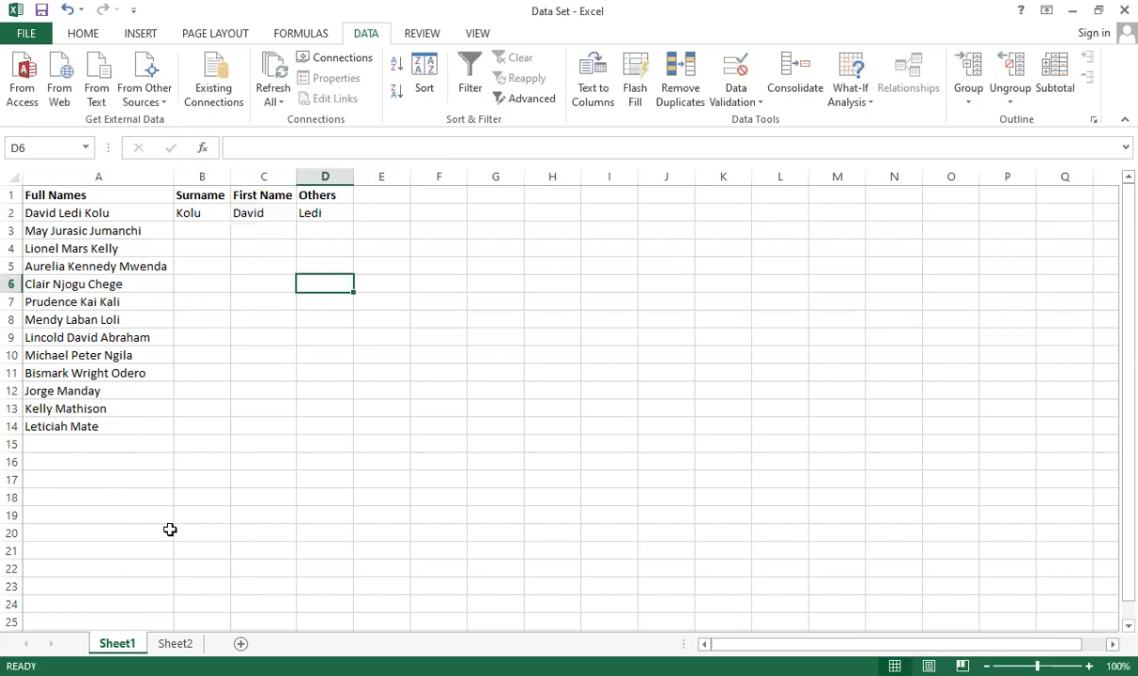
Clear the three manually entered name parts from row 2
{"action": "left_click", "coordinate": [210, 214]}
{"action": "left_click_drag", "start_coordinate": [211, 214], "coordinate": [323, 210]}
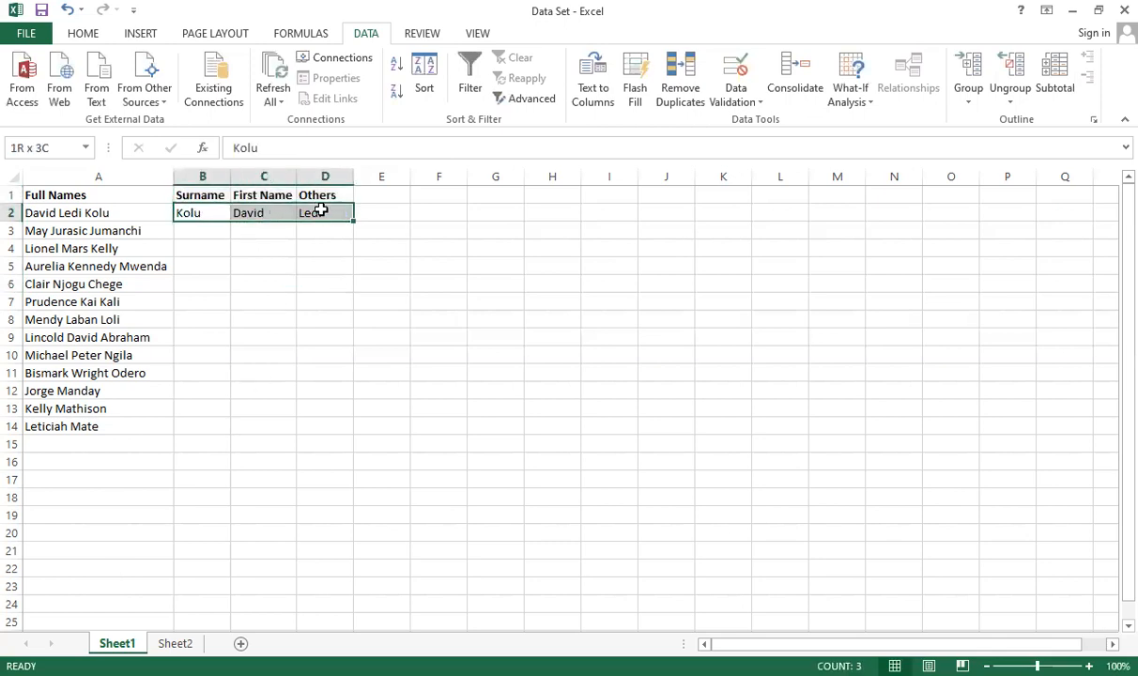
{"action": "left_click", "coordinate": [336, 273]}
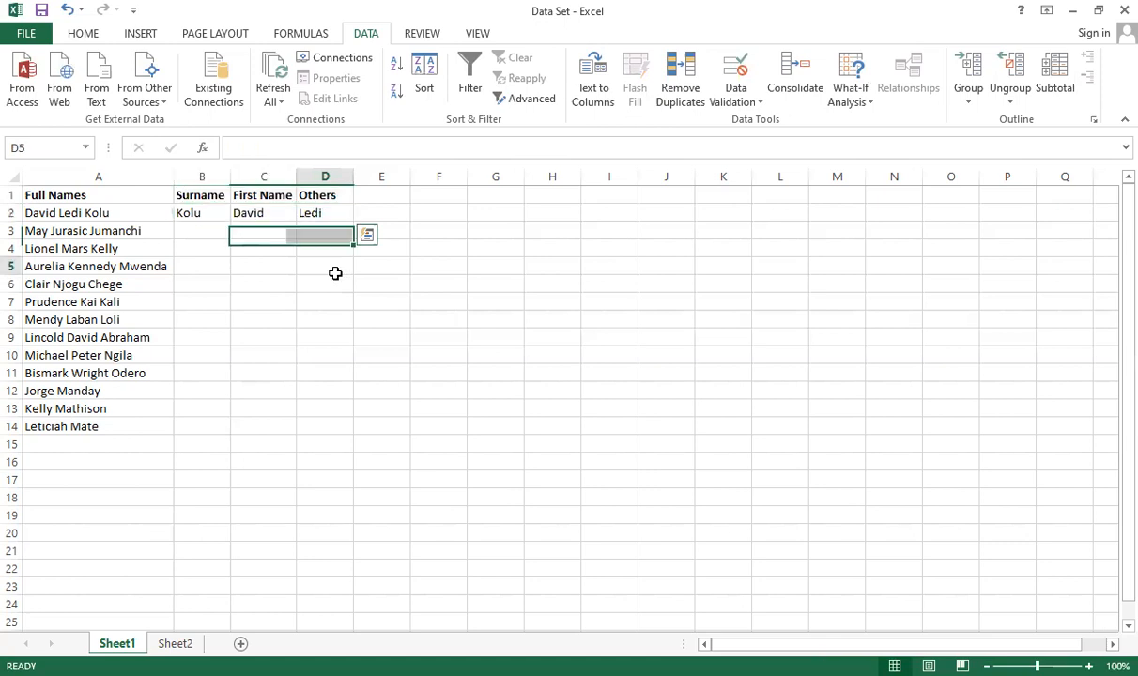
{"action": "left_click_drag", "start_coordinate": [202, 212], "coordinate": [301, 209]}
{"action": "left_click", "coordinate": [324, 236]}
{"action": "left_click_drag", "start_coordinate": [209, 212], "coordinate": [300, 212]}
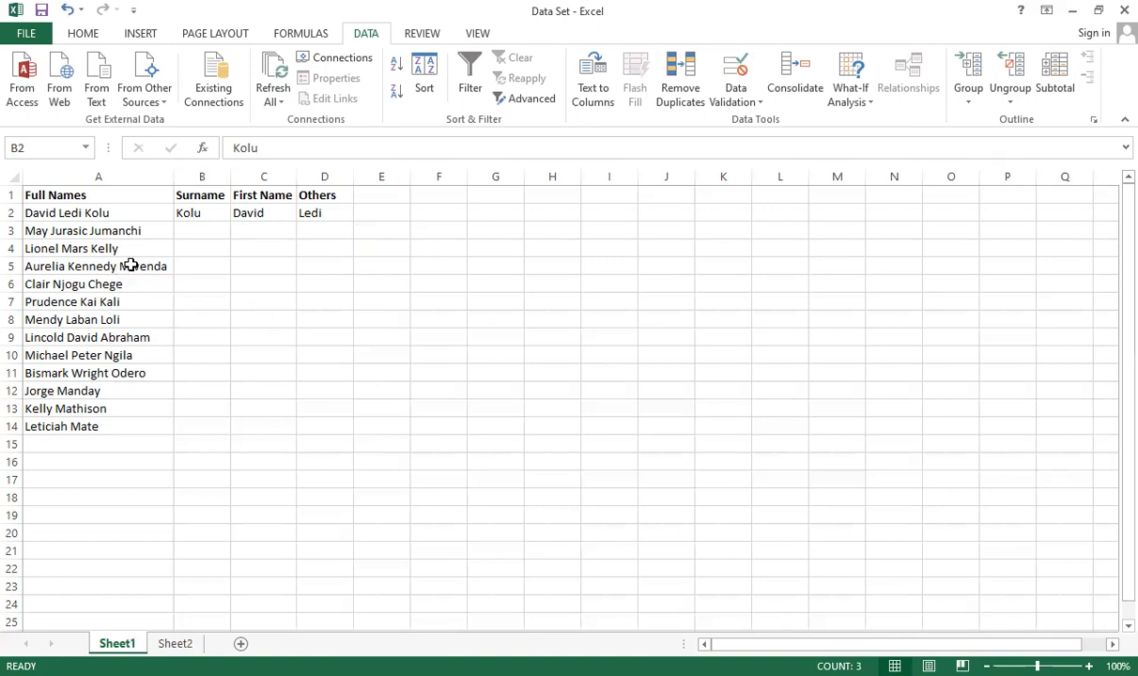
{"action": "left_click_drag", "start_coordinate": [188, 215], "coordinate": [321, 205]}
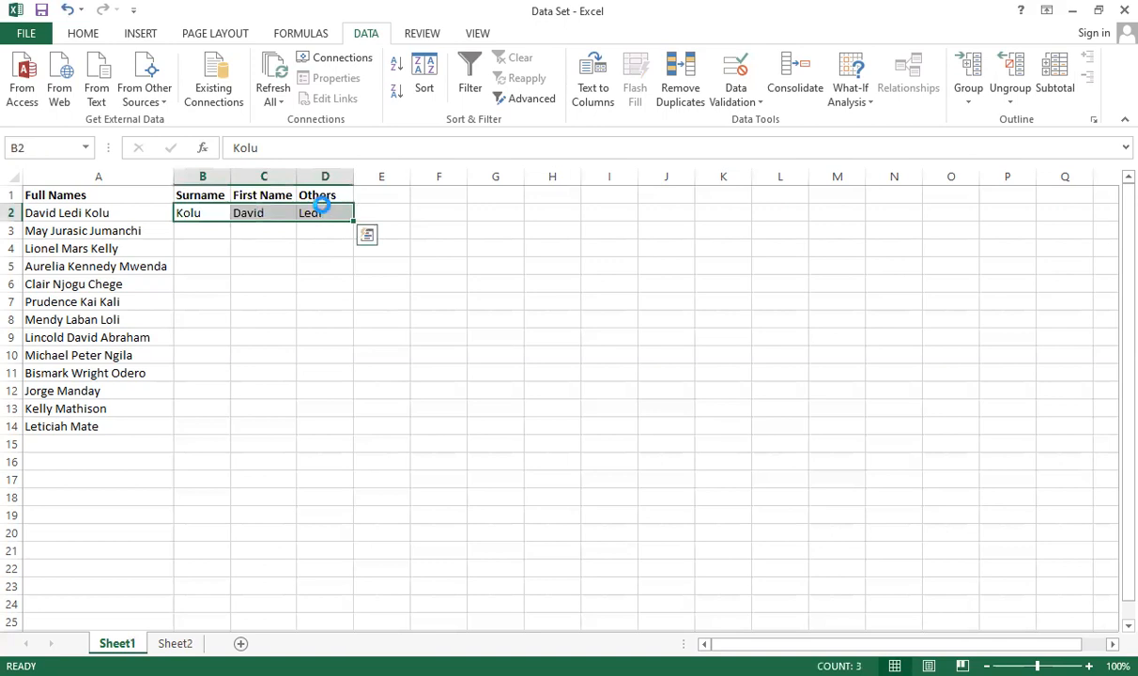
{"action": "key", "text": "Delete"}
{"action": "left_click", "coordinate": [336, 282]}
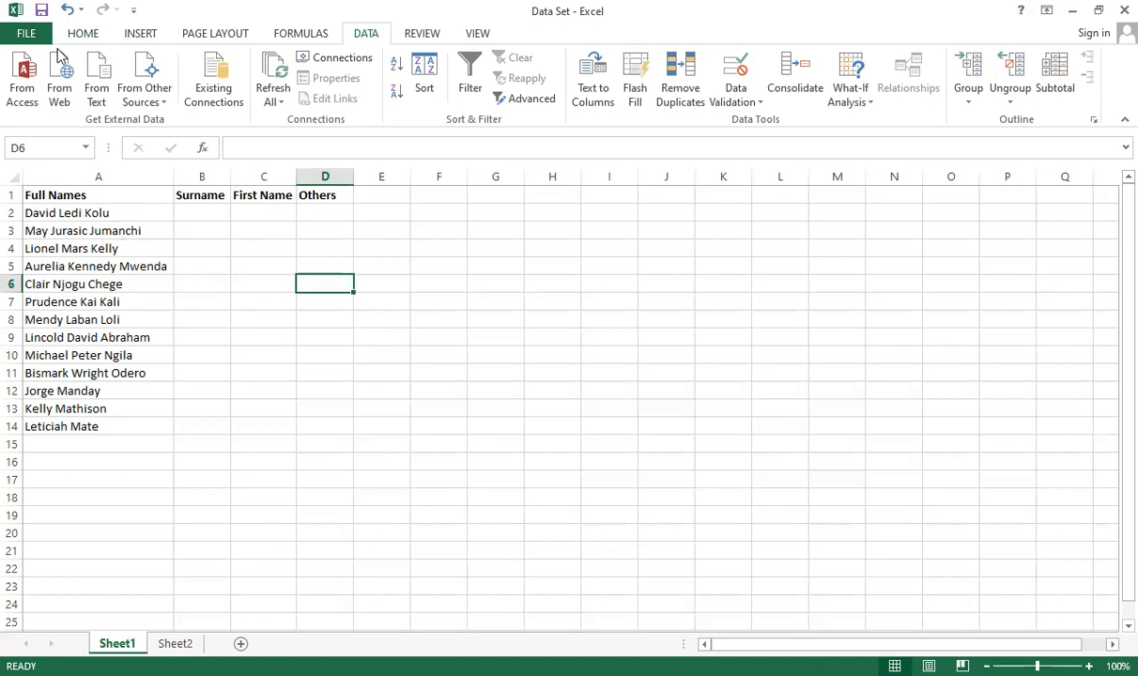
{"action": "left_click", "coordinate": [82, 34]}
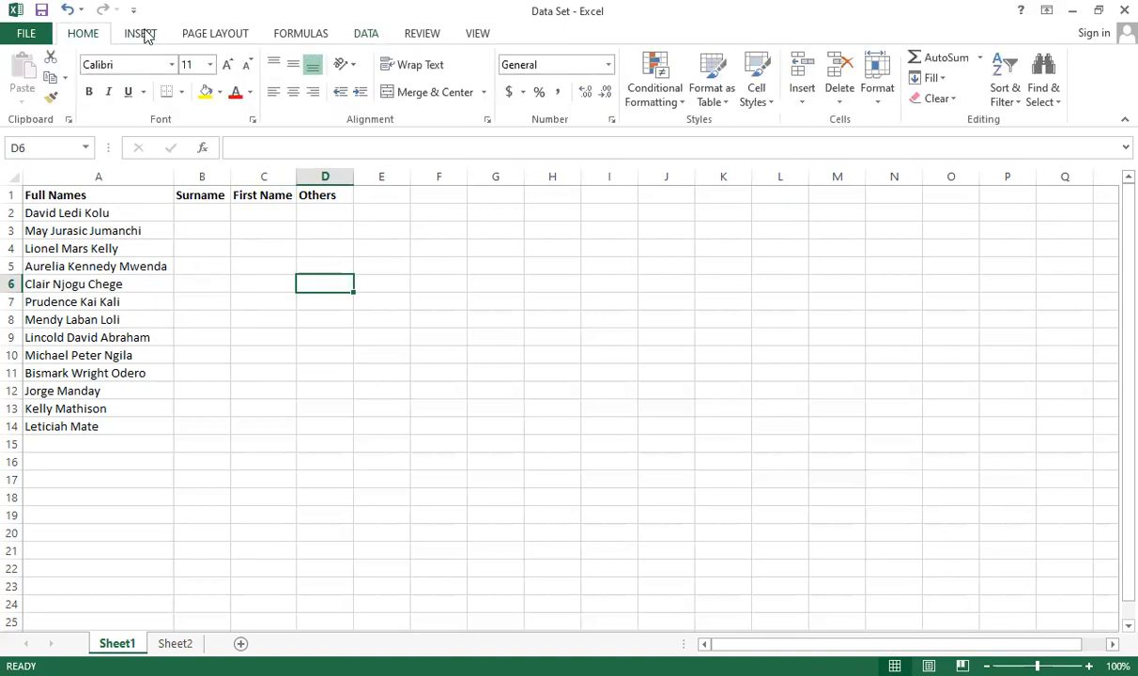
{"action": "left_click", "coordinate": [369, 36]}
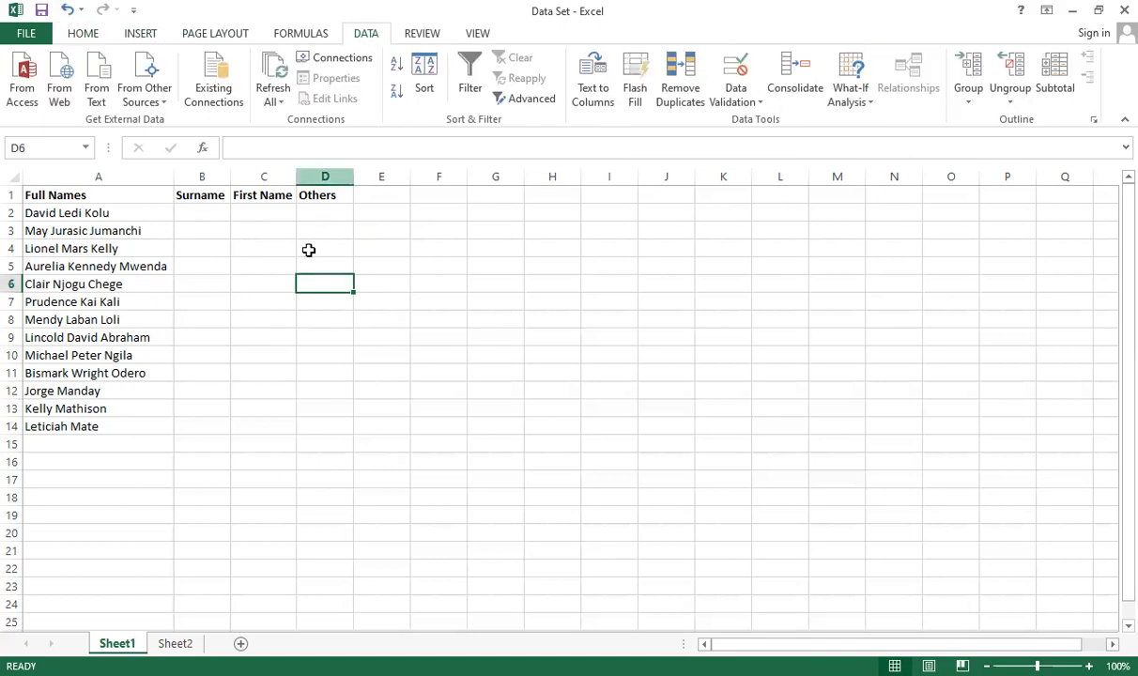
Select the full names from A2 down to A14
{"action": "left_click", "coordinate": [128, 210]}
{"action": "left_click_drag", "start_coordinate": [129, 210], "coordinate": [136, 429]}
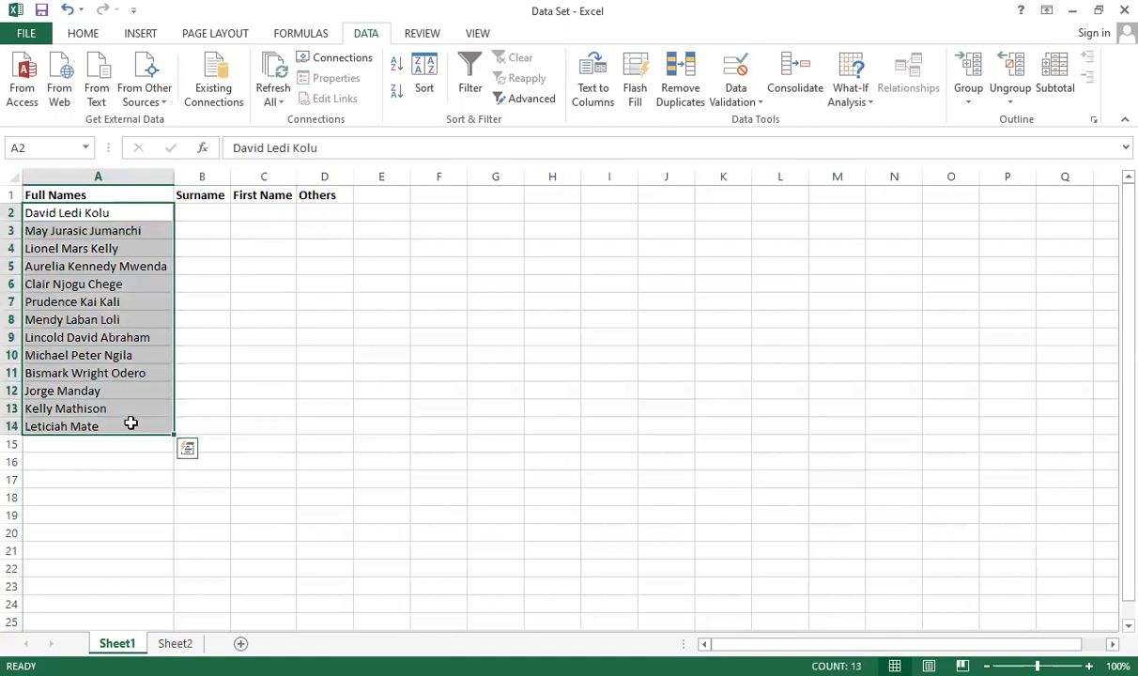
{"action": "left_click", "coordinate": [134, 425]}
{"action": "left_click", "coordinate": [126, 212]}
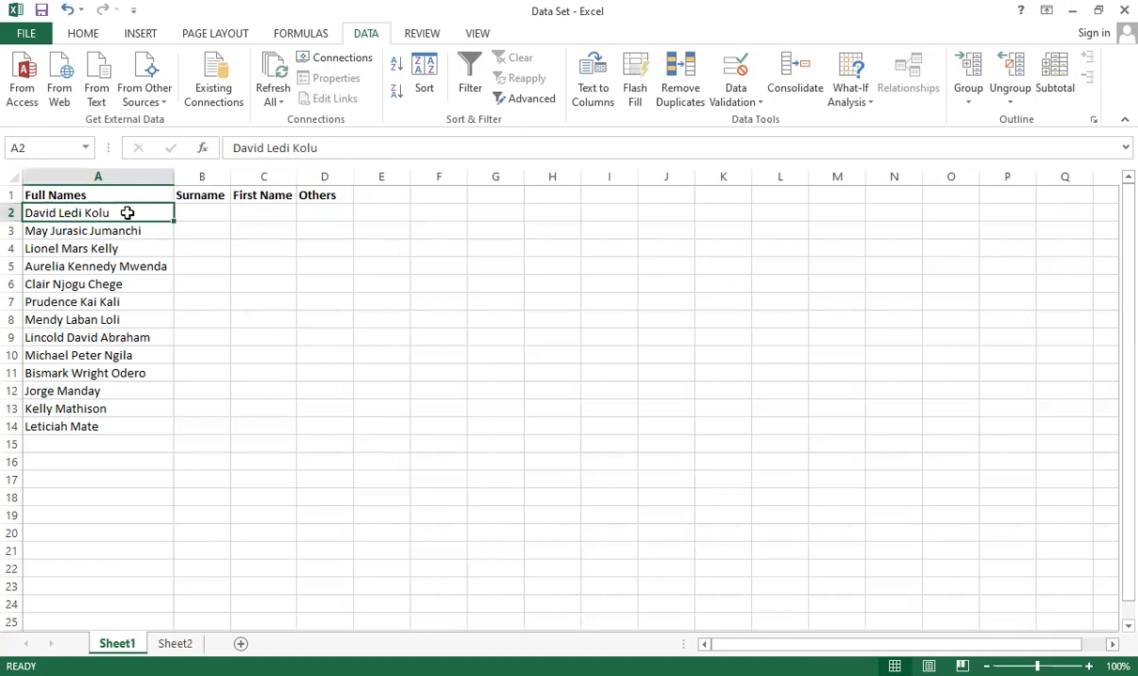
{"action": "left_click", "coordinate": [126, 230]}
{"action": "left_click", "coordinate": [130, 212]}
{"action": "key", "text": "ctrl+Down"}
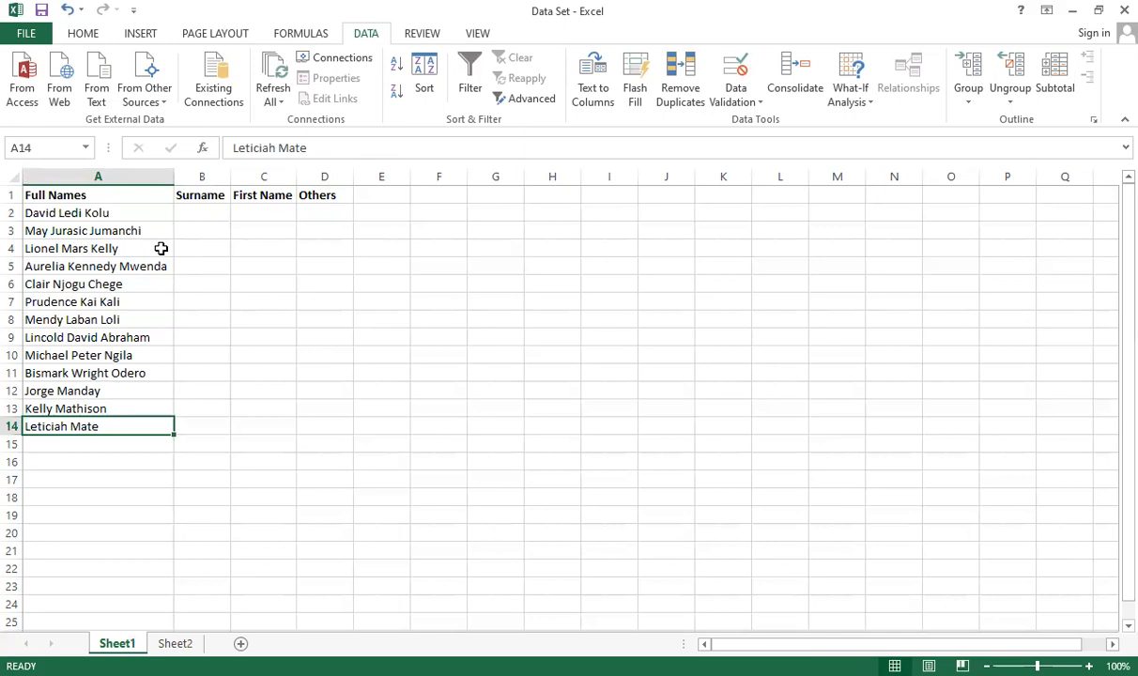
{"action": "key", "text": "ctrl+shift+Down"}
{"action": "left_click", "coordinate": [520, 391]}
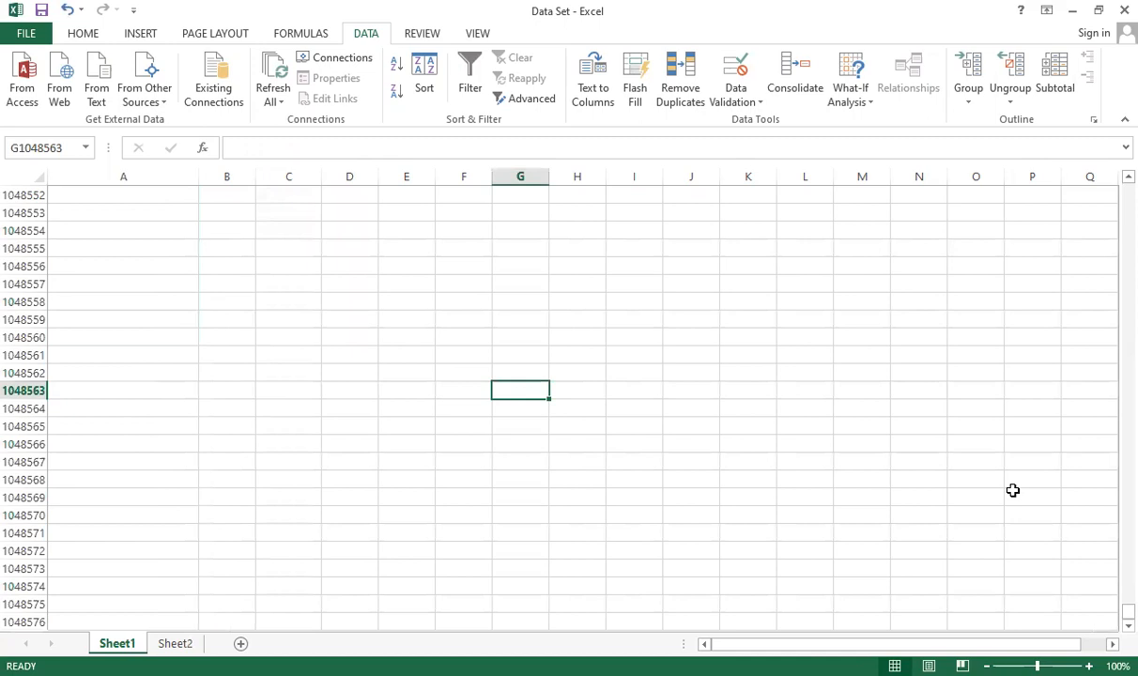
{"action": "left_click", "coordinate": [123, 370]}
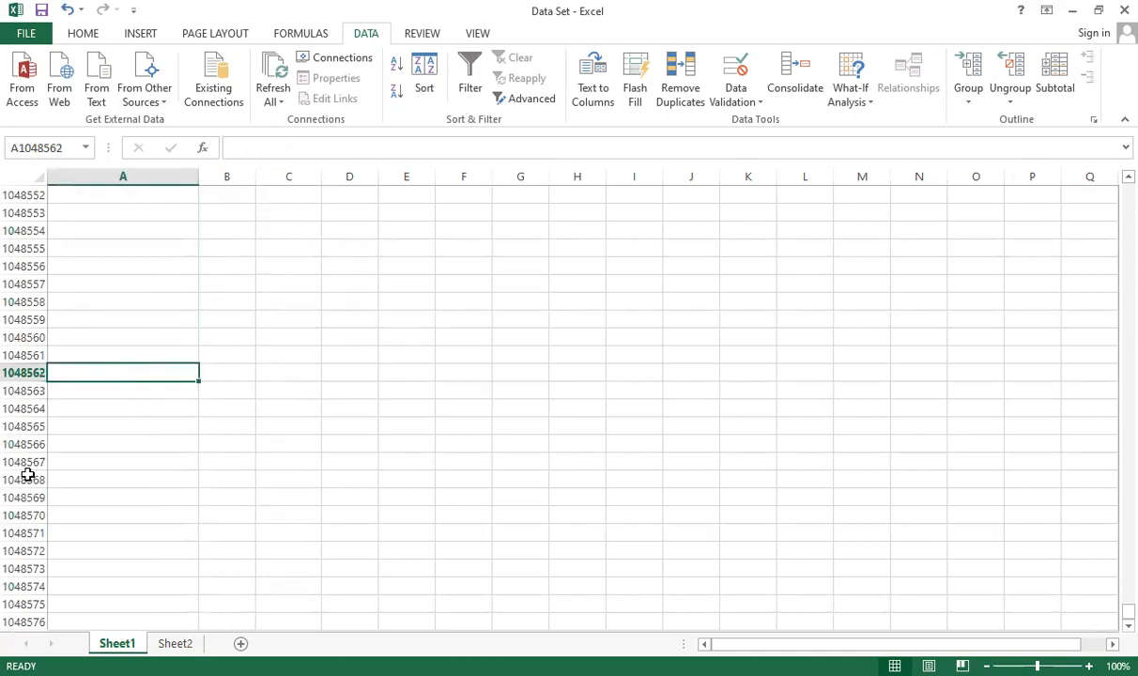
{"action": "key", "text": "ctrl+shift+Up"}
{"action": "left_click", "coordinate": [134, 247]}
{"action": "left_click", "coordinate": [130, 214]}
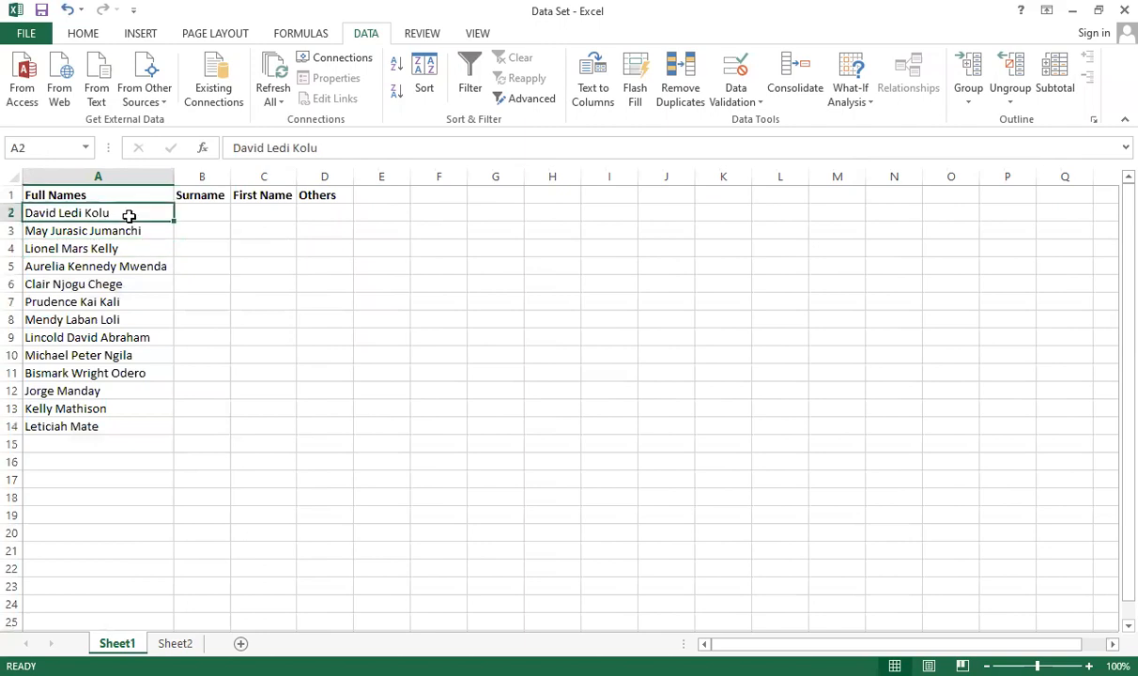
{"action": "key", "text": "ctrl+shift+Down"}
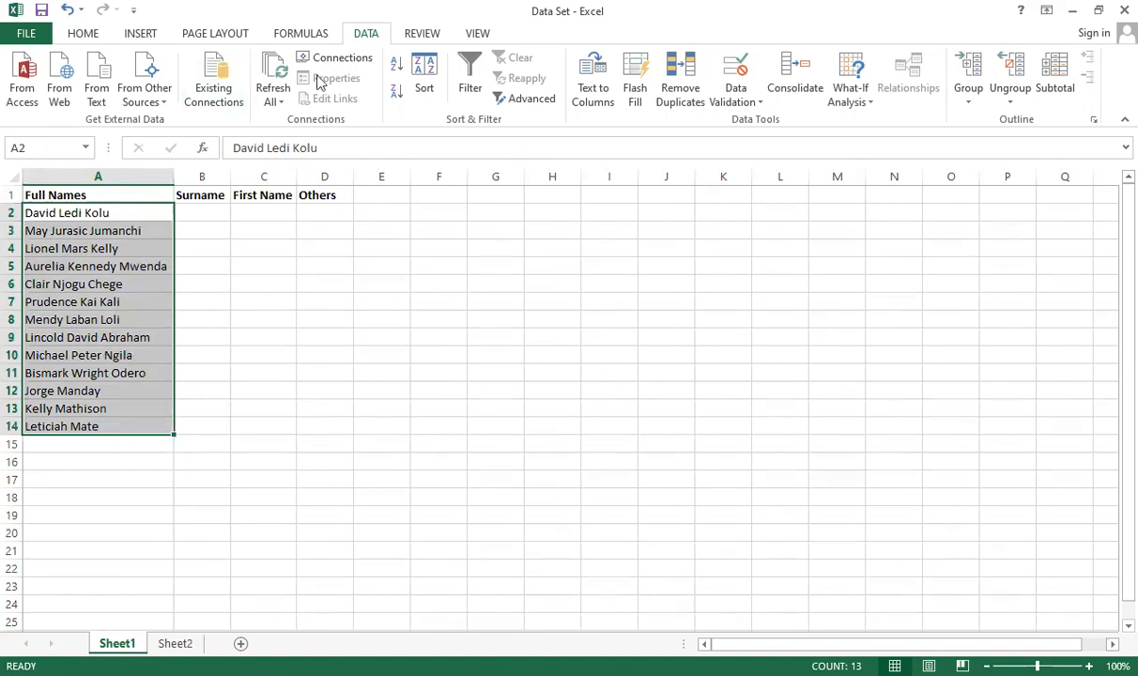
Split the selected names into separate columns with Text to Columns, delimited by spaces
{"action": "left_click", "coordinate": [592, 94]}
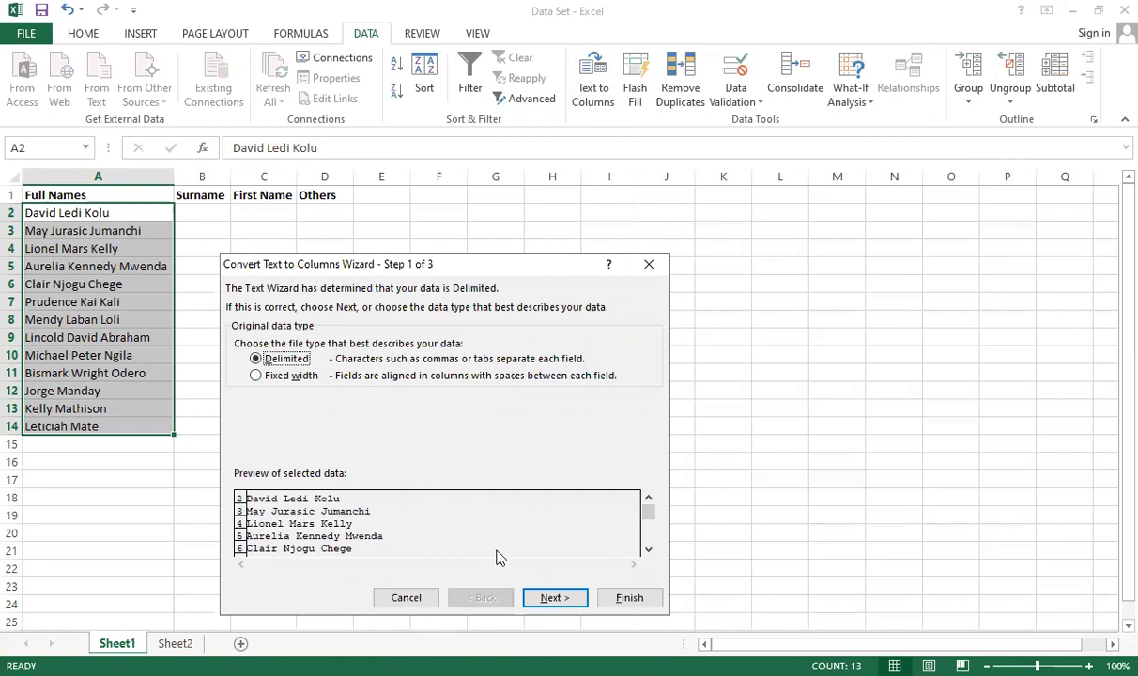
{"action": "left_click", "coordinate": [563, 601]}
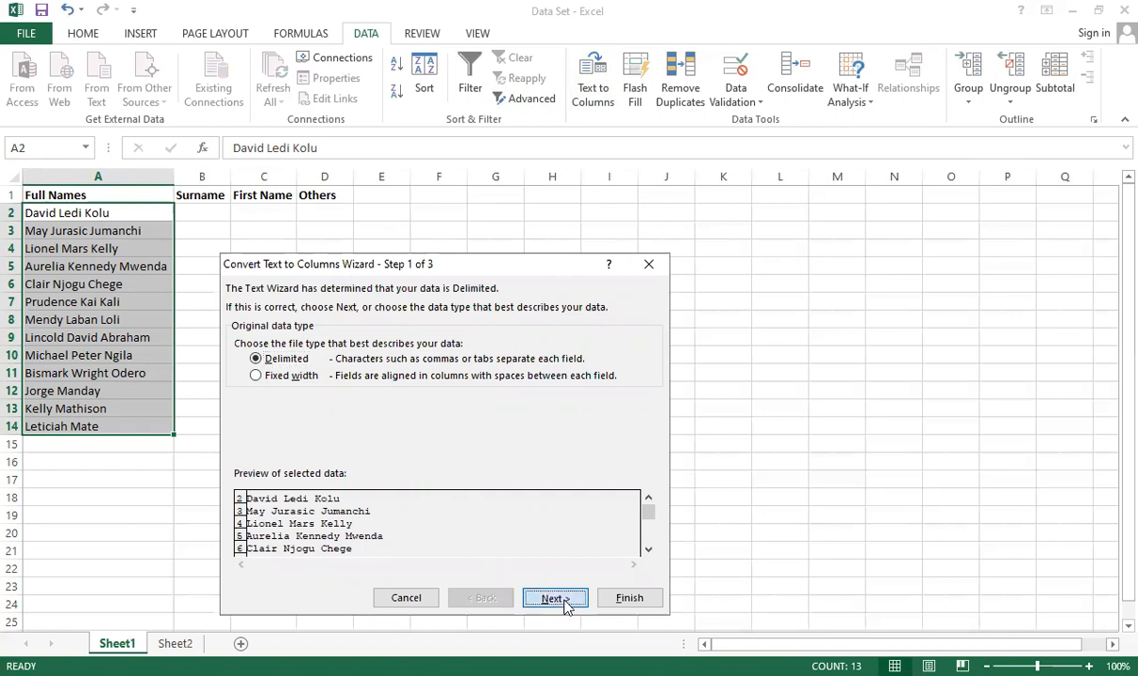
{"action": "left_click", "coordinate": [253, 398]}
{"action": "left_click", "coordinate": [254, 398]}
{"action": "left_click", "coordinate": [255, 397]}
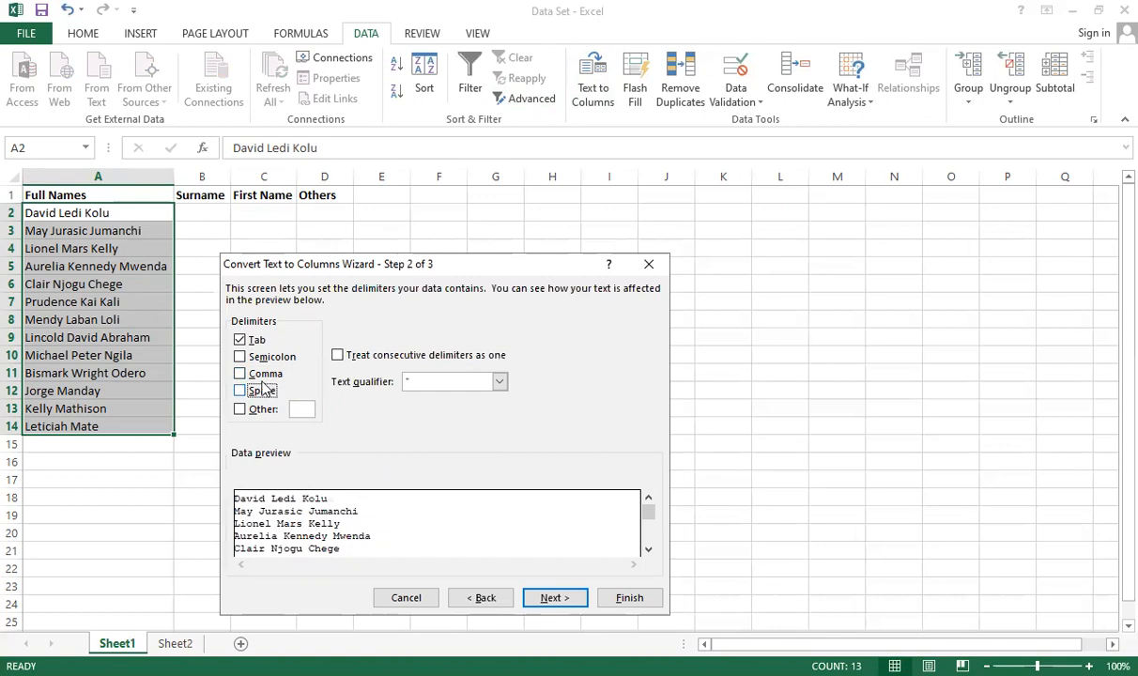
{"action": "left_click", "coordinate": [263, 390]}
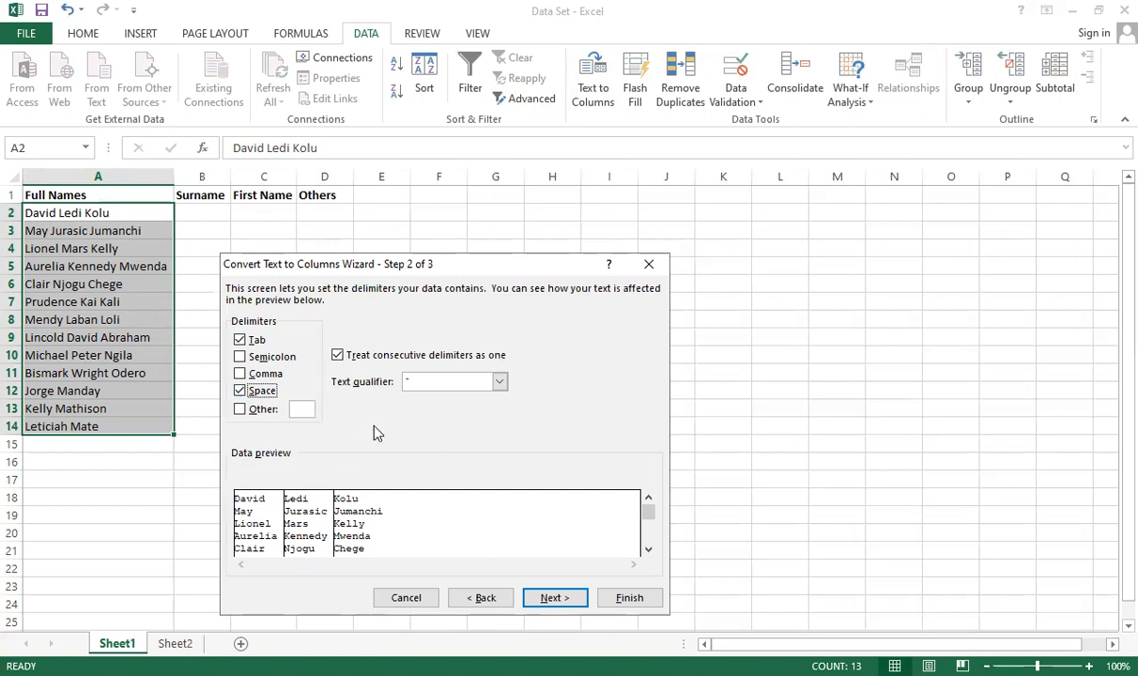
{"action": "left_click", "coordinate": [554, 598]}
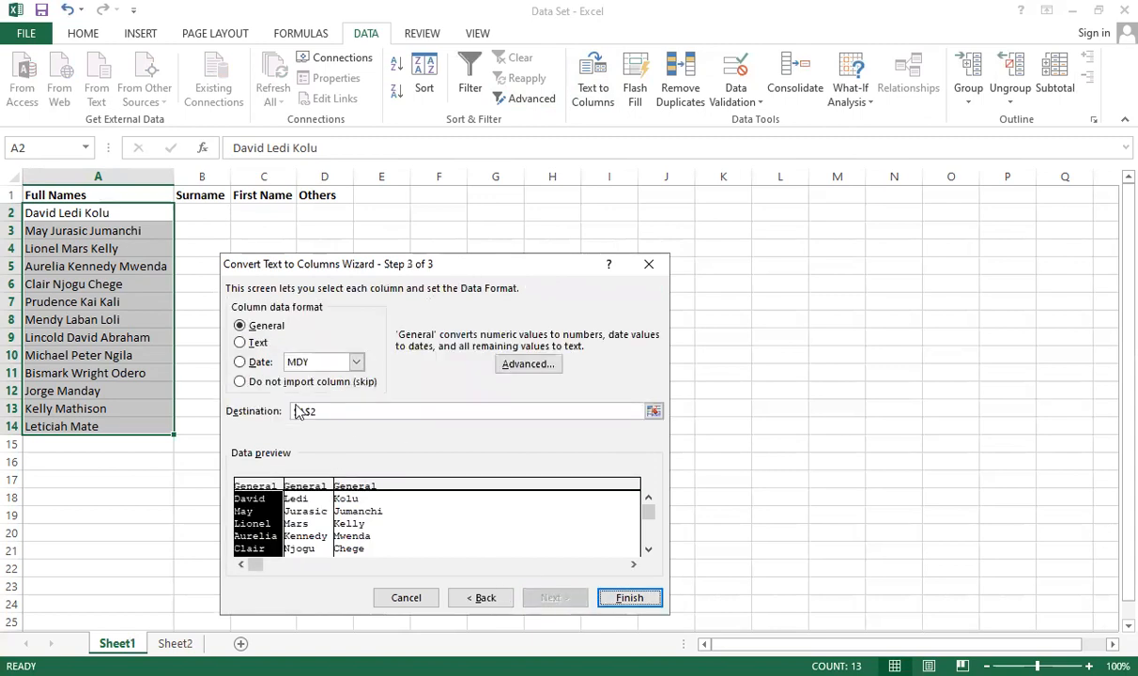
{"action": "left_click", "coordinate": [629, 595]}
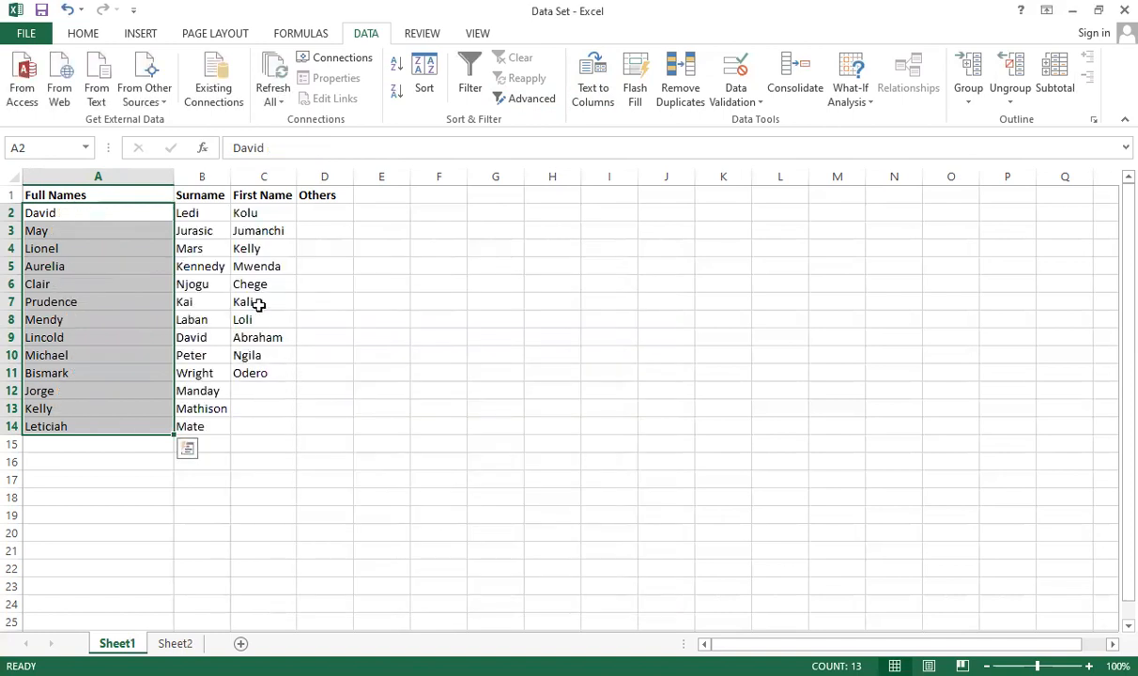
Undo the text-to-columns split of the full names
{"action": "left_click", "coordinate": [301, 336]}
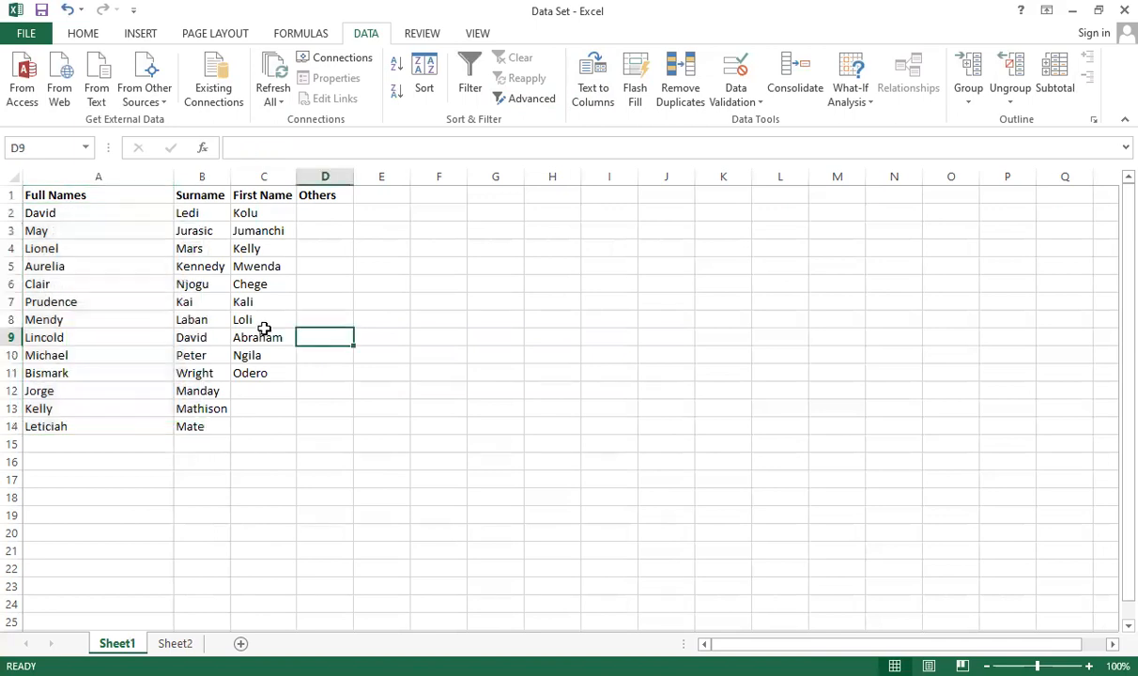
{"action": "left_click", "coordinate": [66, 211]}
{"action": "left_click_drag", "start_coordinate": [187, 252], "coordinate": [264, 426]}
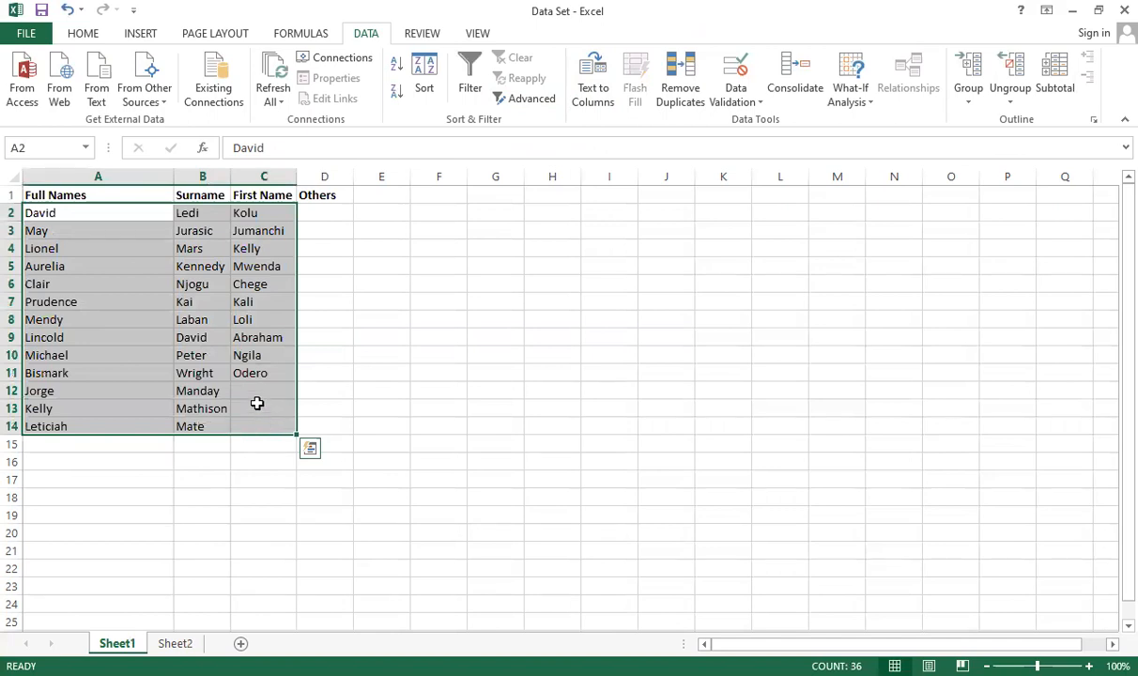
{"action": "left_click", "coordinate": [324, 286]}
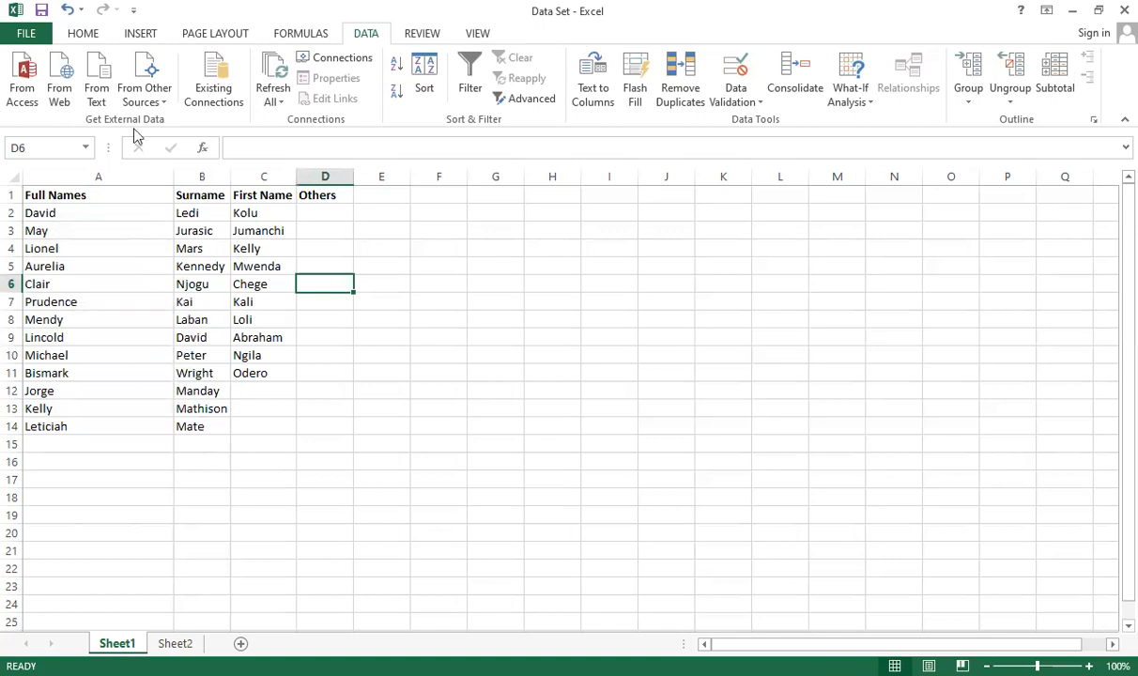
{"action": "left_click_drag", "start_coordinate": [330, 220], "coordinate": [353, 451]}
{"action": "left_click", "coordinate": [385, 340]}
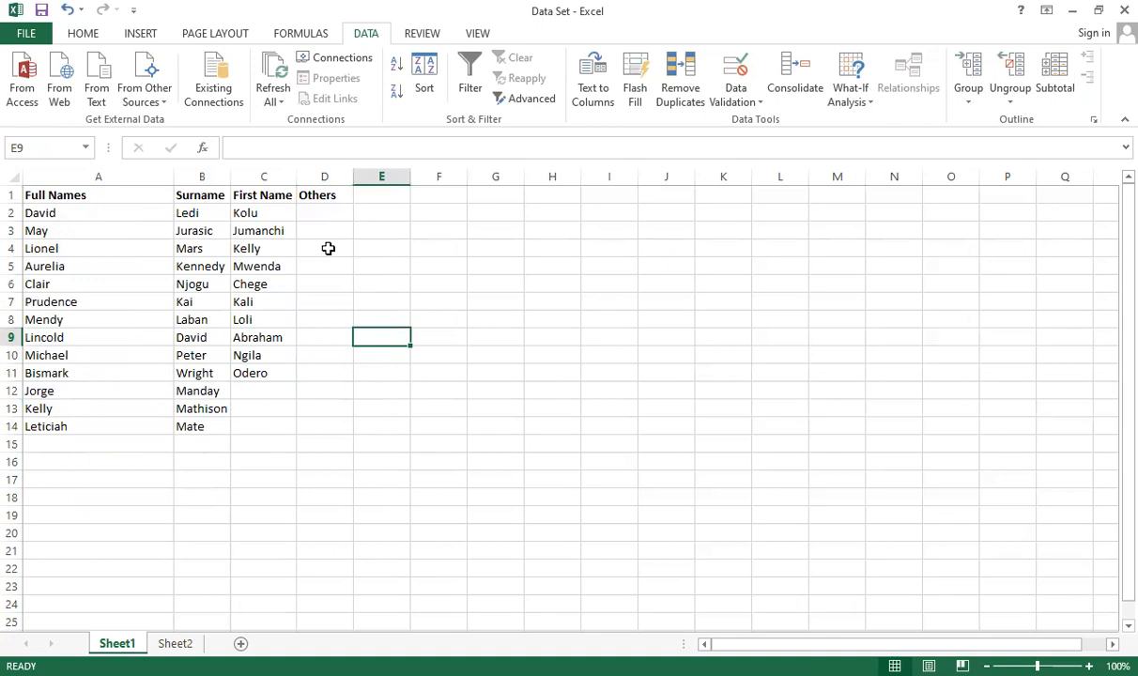
{"action": "left_click", "coordinate": [64, 11]}
{"action": "left_click", "coordinate": [301, 373]}
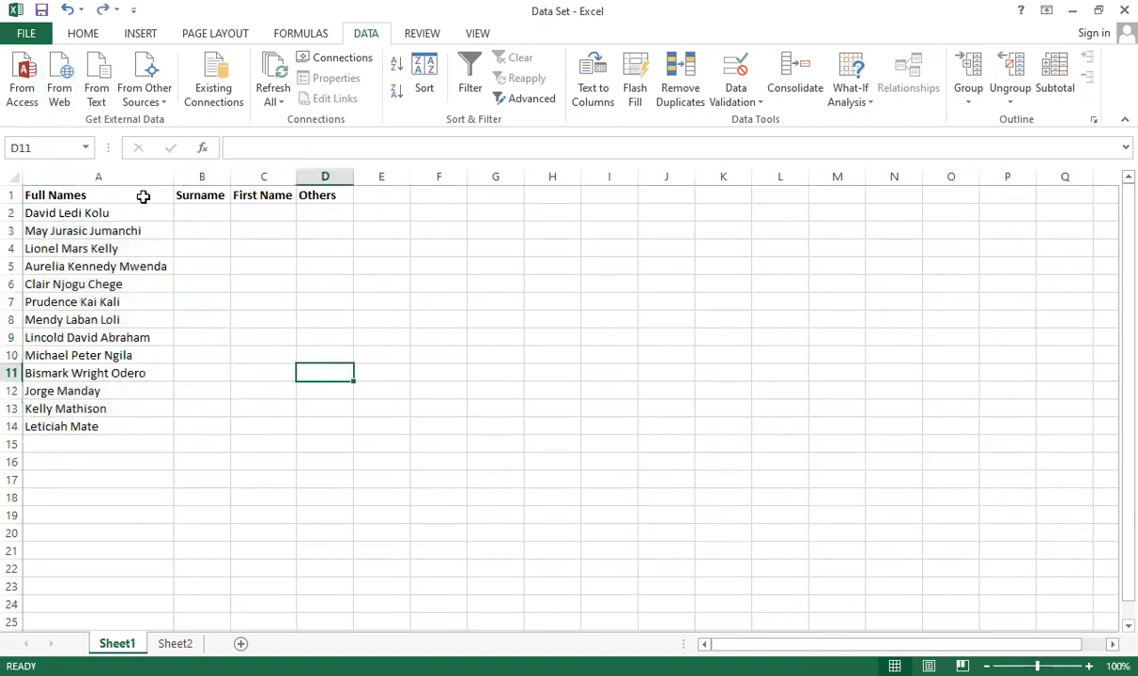
{"action": "left_click", "coordinate": [141, 195]}
{"action": "left_click_drag", "start_coordinate": [134, 215], "coordinate": [147, 439]}
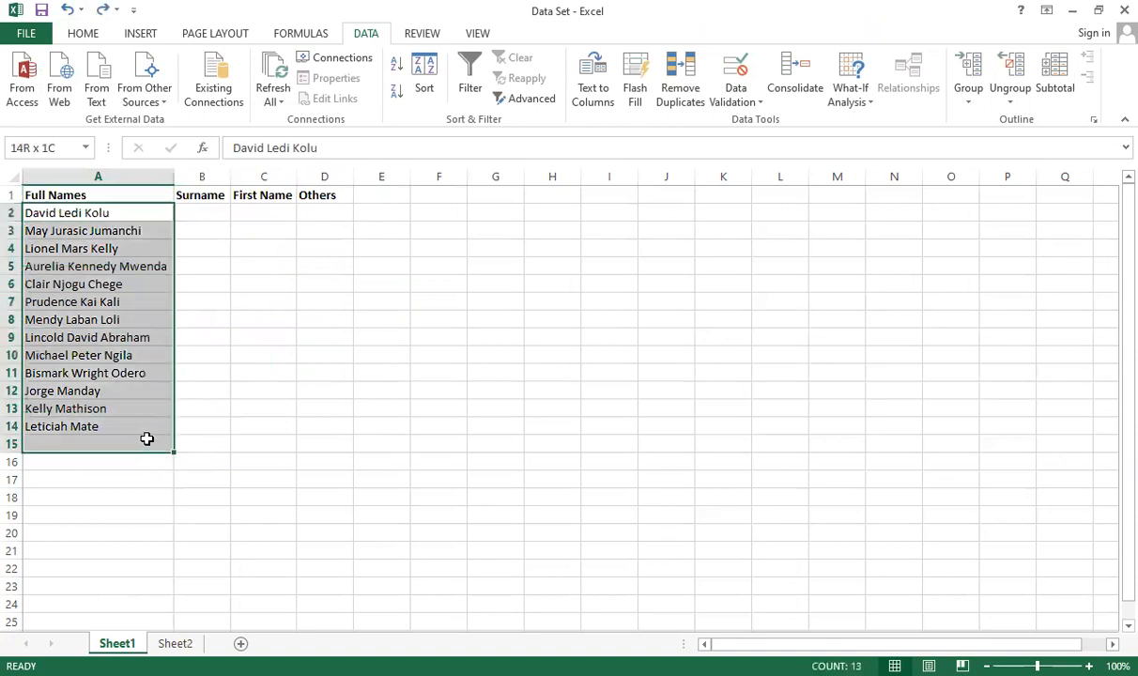
{"action": "left_click", "coordinate": [264, 320]}
{"action": "left_click_drag", "start_coordinate": [114, 213], "coordinate": [117, 428]}
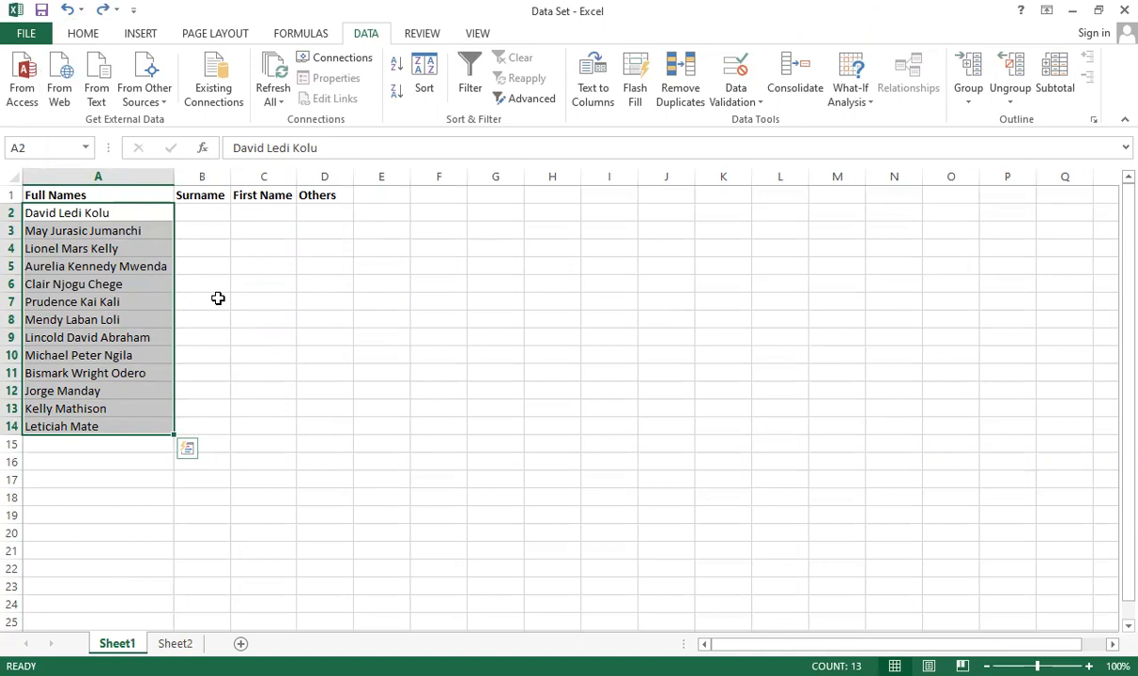
{"action": "left_click", "coordinate": [212, 210]}
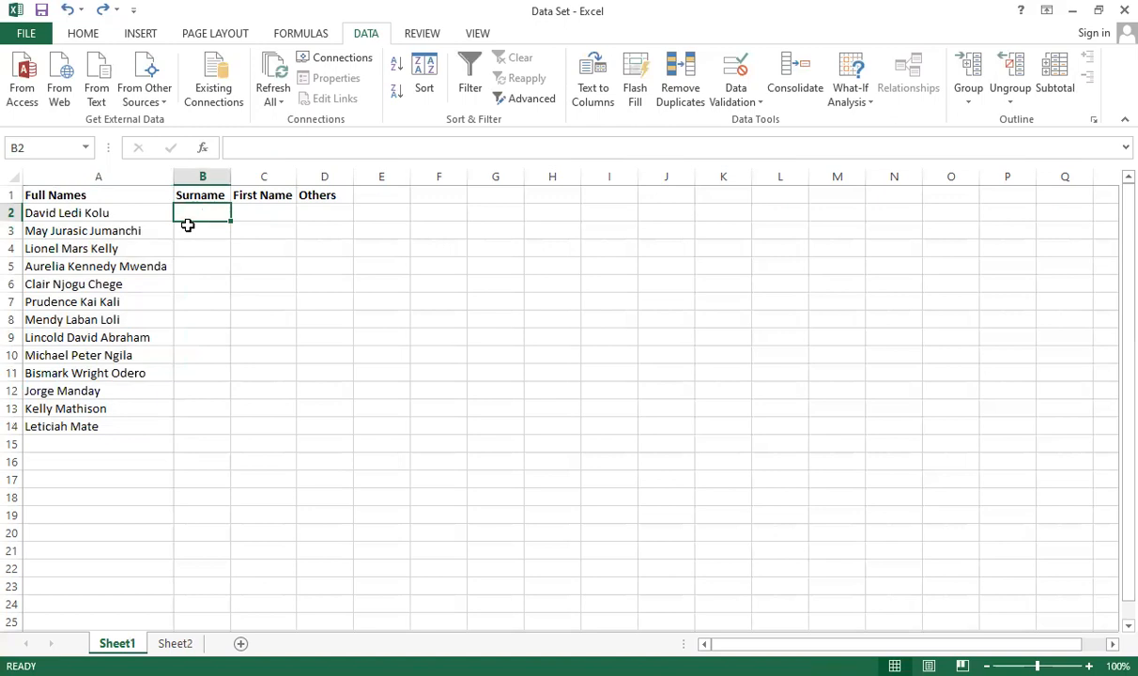
{"action": "type", "text": "L"}
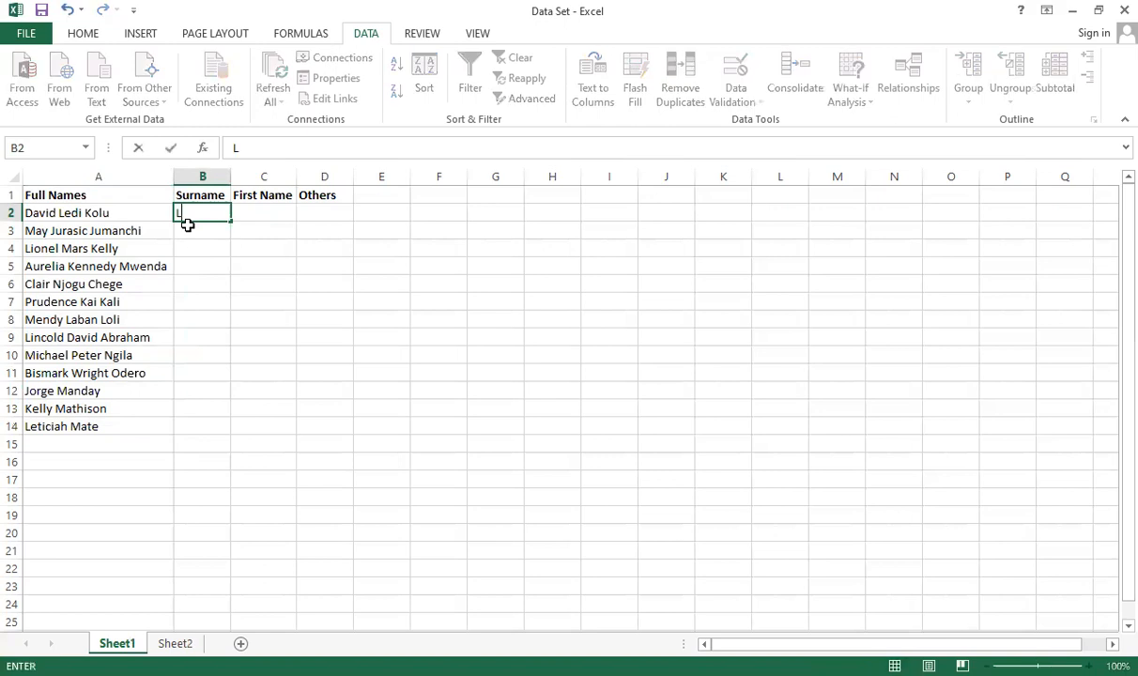
{"action": "key", "text": "BackSpace"}
{"action": "left_click", "coordinate": [246, 213]}
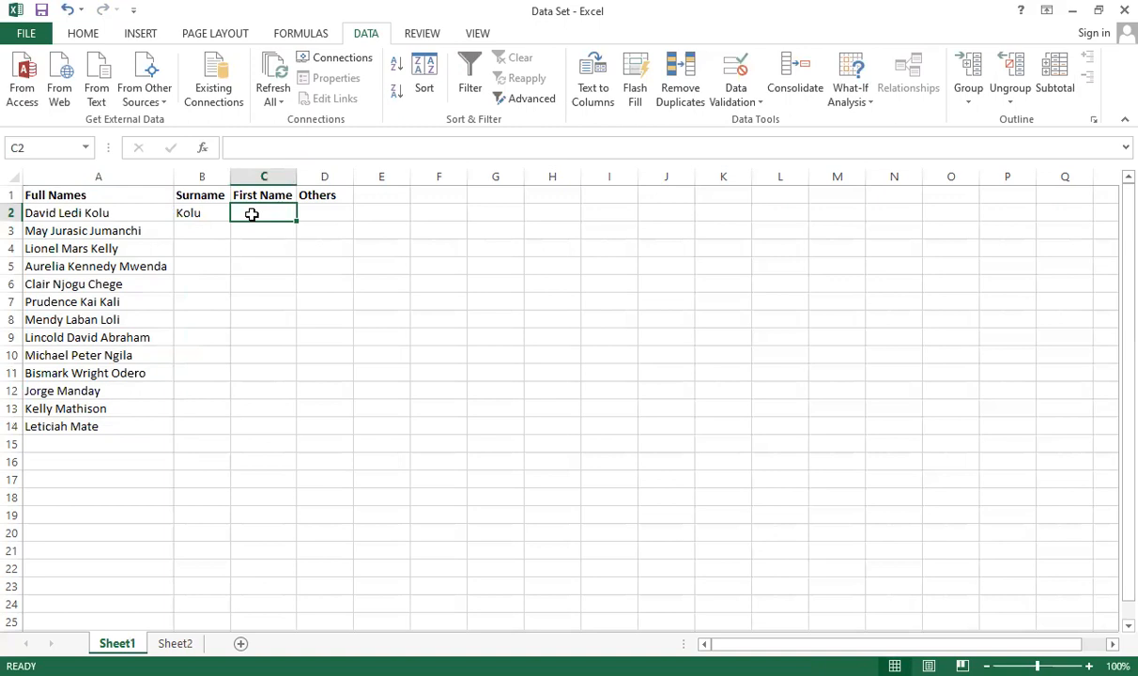
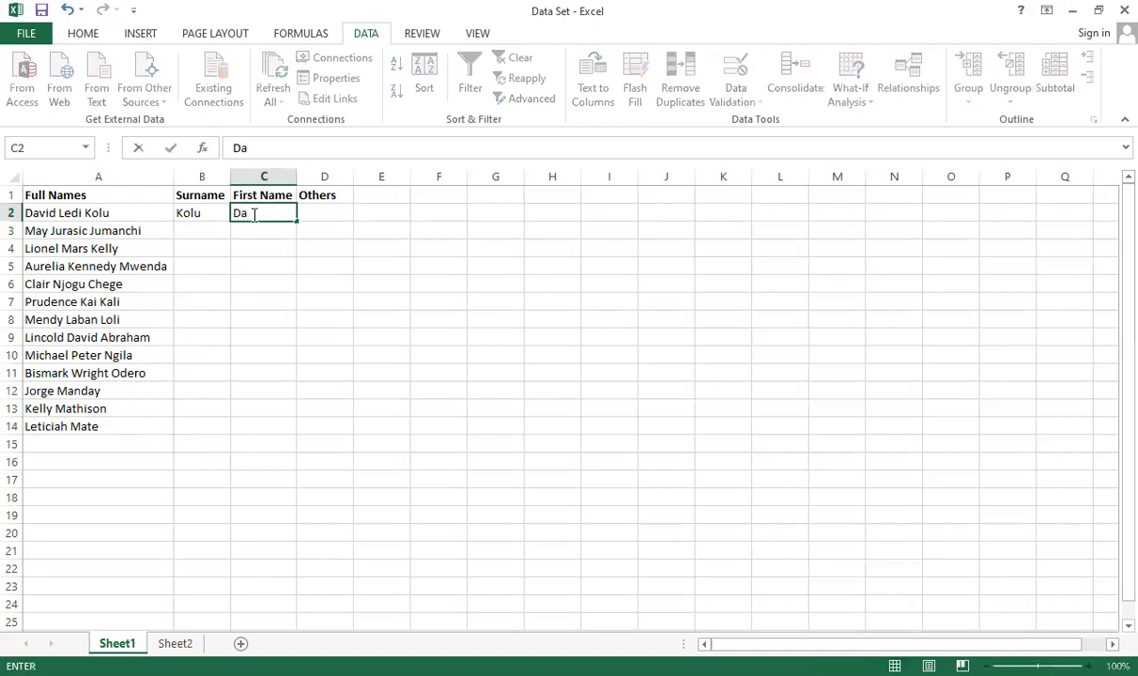
{"action": "left_click", "coordinate": [328, 216]}
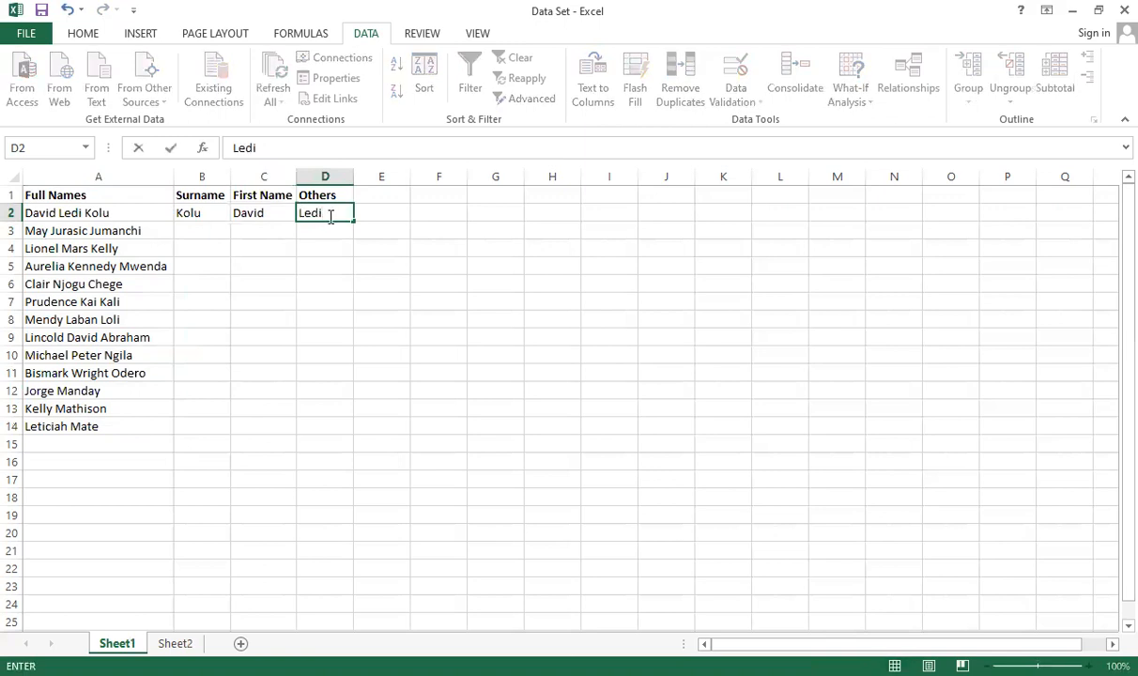
Flash Fill the remaining surnames in column B from the row 2 example
{"action": "left_click", "coordinate": [211, 214]}
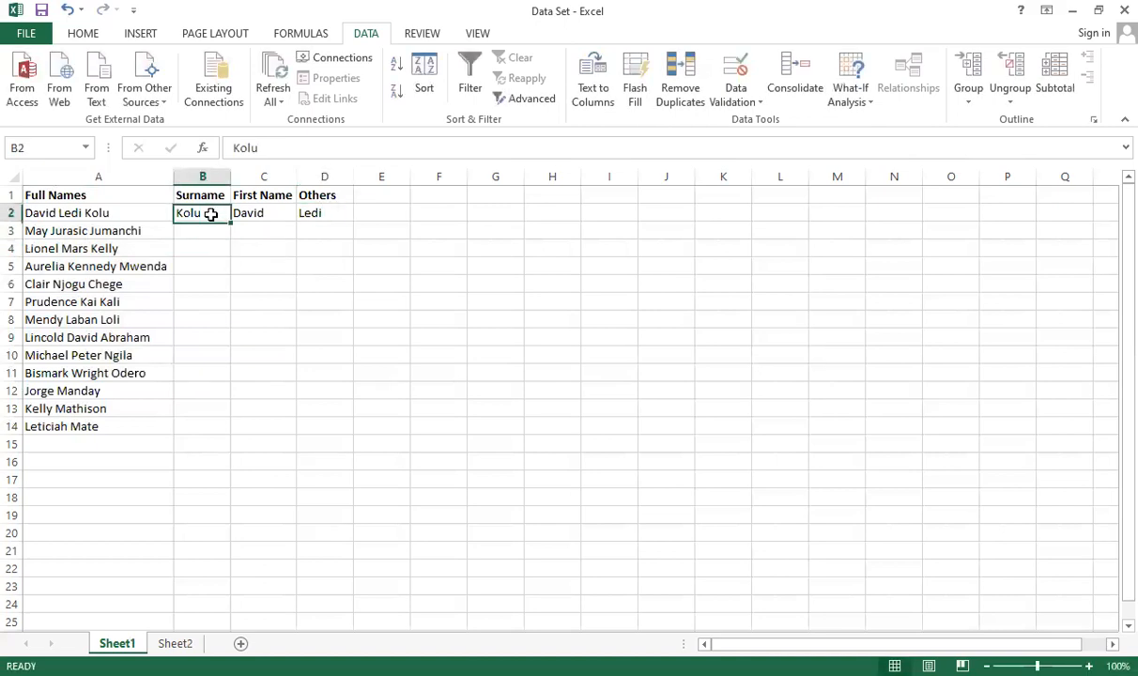
{"action": "left_click", "coordinate": [215, 229]}
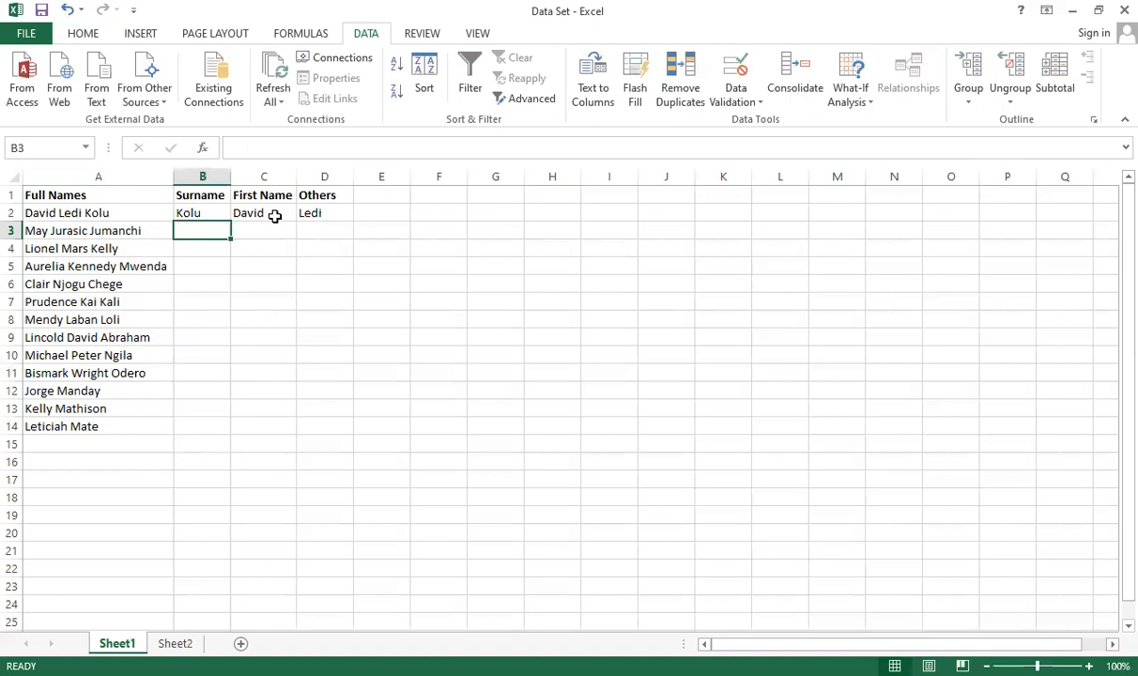
{"action": "left_click", "coordinate": [212, 216]}
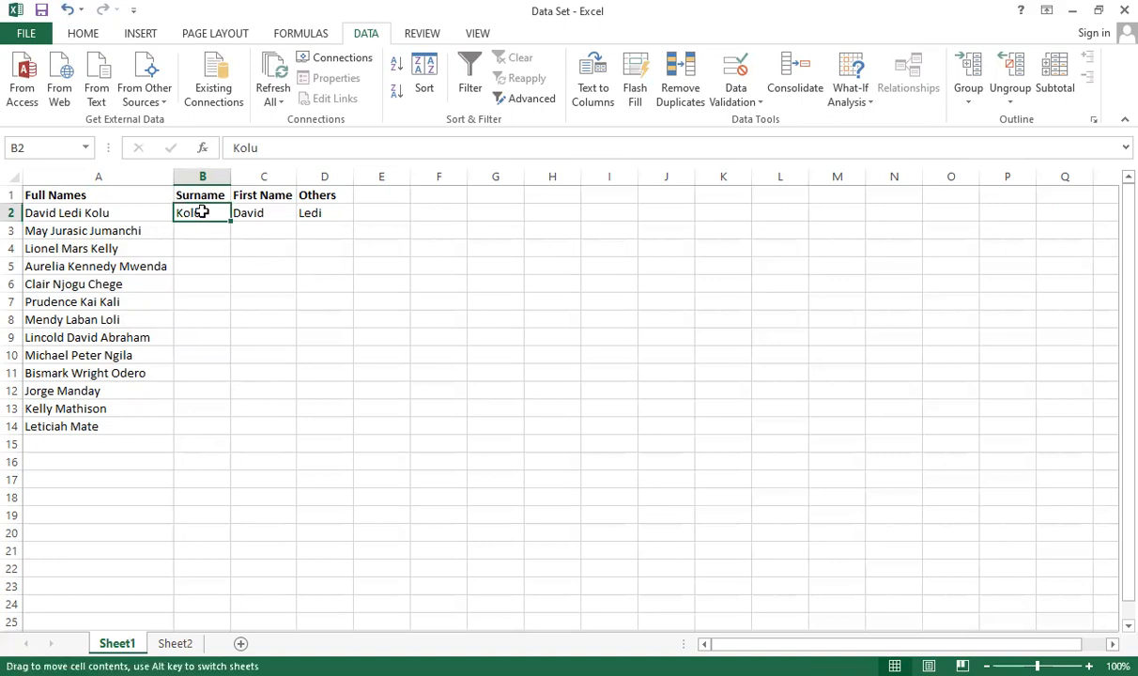
{"action": "left_click", "coordinate": [198, 226]}
{"action": "left_click", "coordinate": [196, 215]}
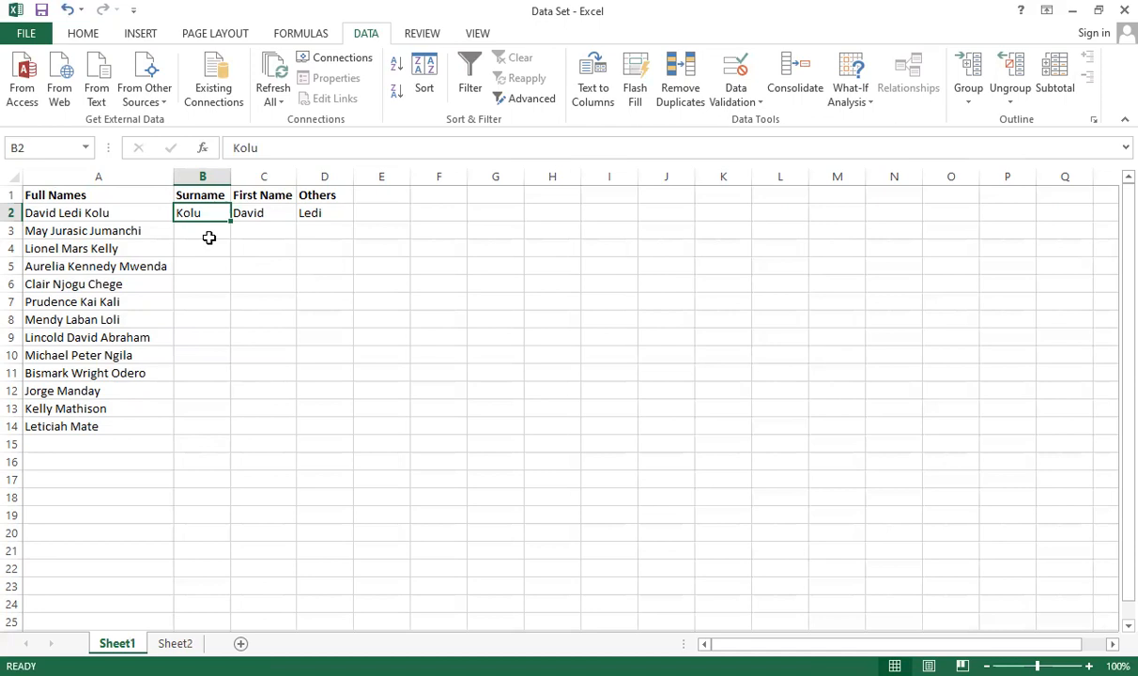
{"action": "key", "text": "ctrl+e"}
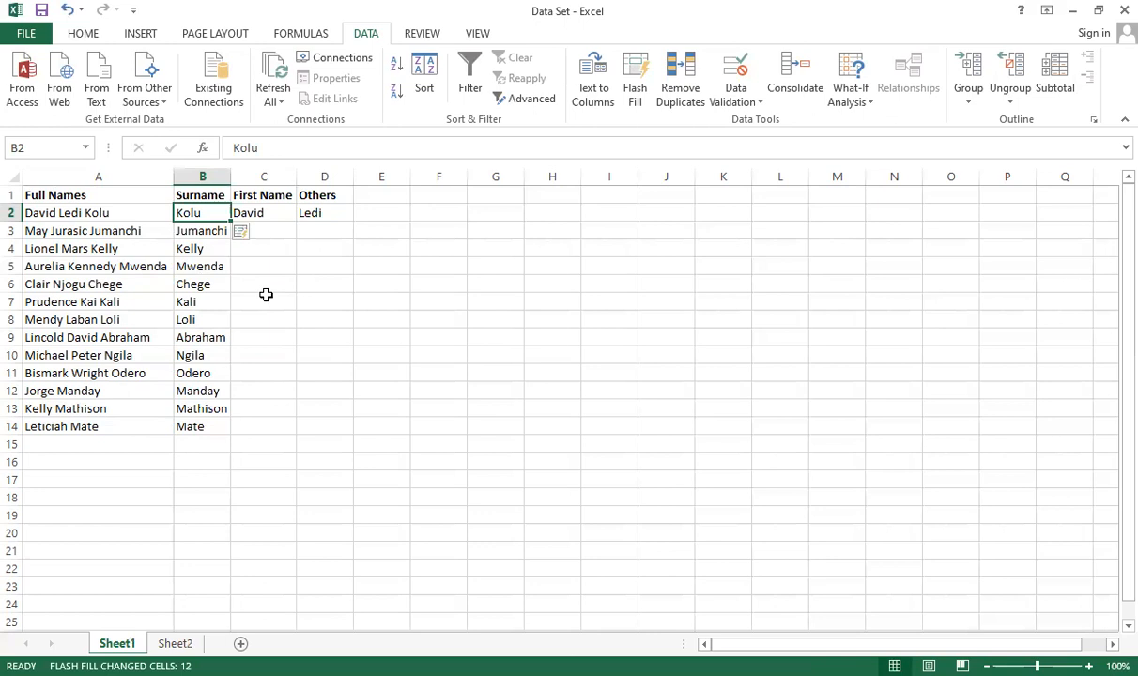
Flash Fill the first names in column C and the other names in column D
{"action": "left_click", "coordinate": [266, 214]}
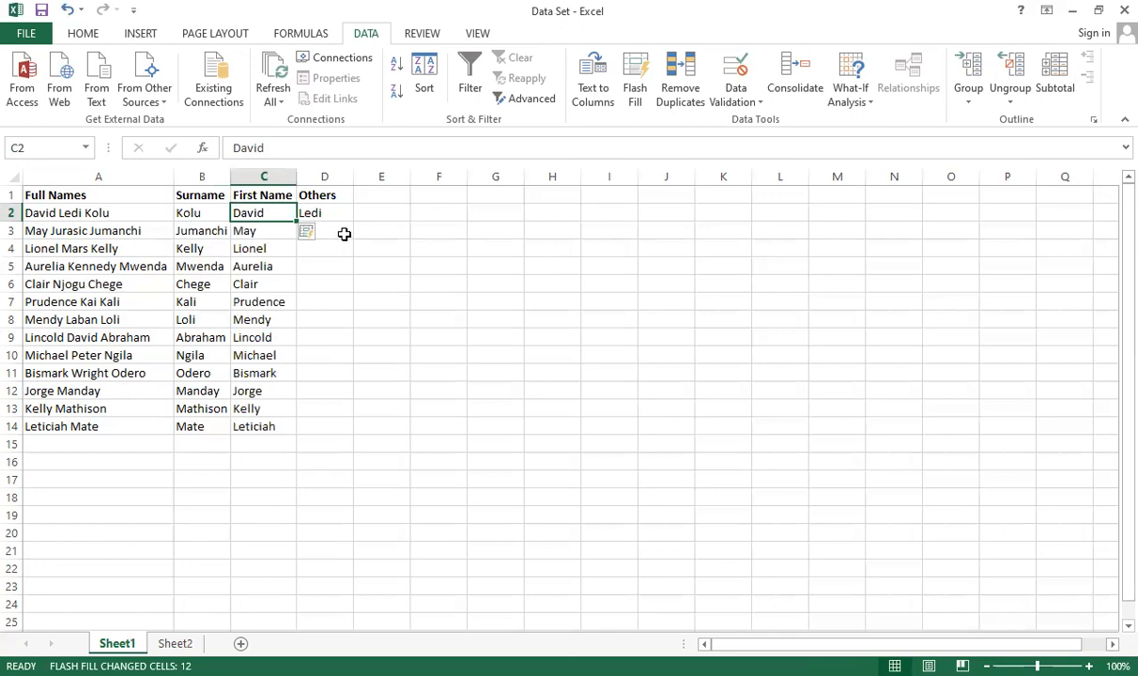
{"action": "left_click", "coordinate": [343, 233]}
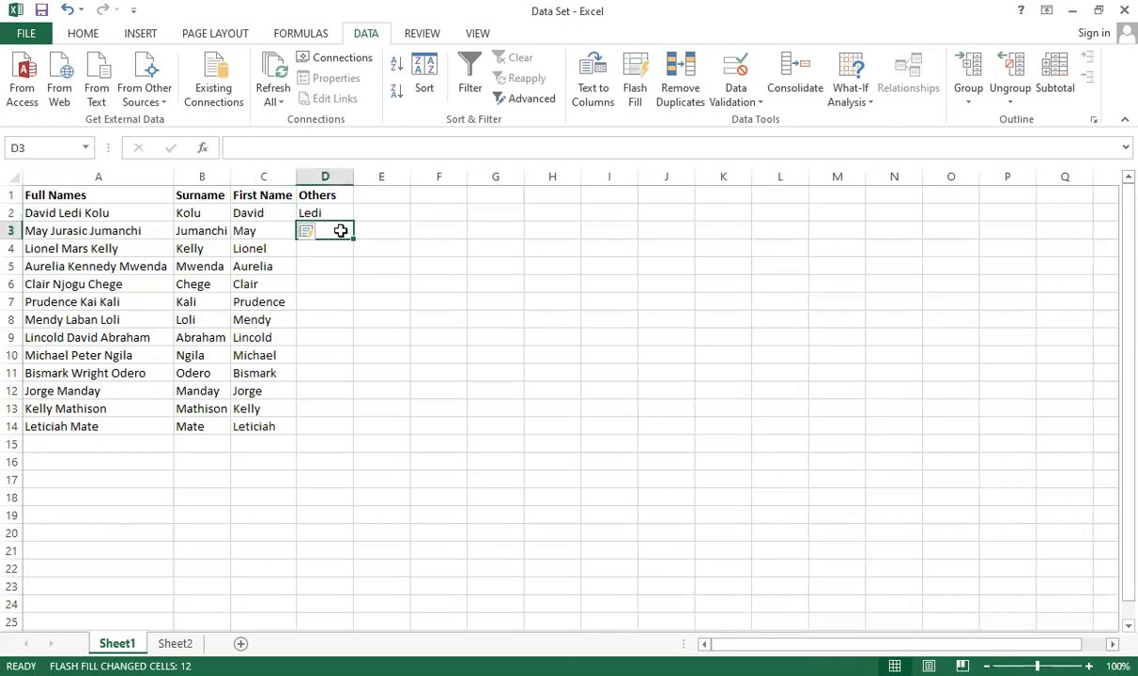
{"action": "key", "text": "ctrl+e"}
{"action": "left_click", "coordinate": [383, 427]}
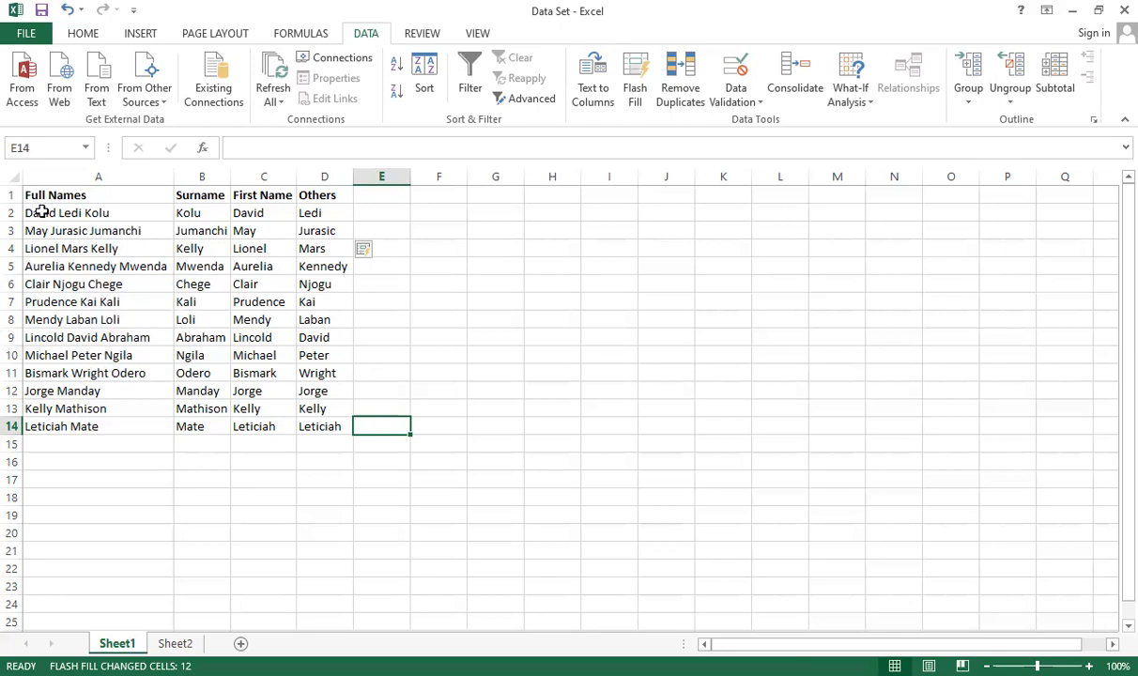
Copy the range A2:D14 and paste it back over itself as values only
{"action": "left_click", "coordinate": [202, 215]}
{"action": "left_click", "coordinate": [263, 225]}
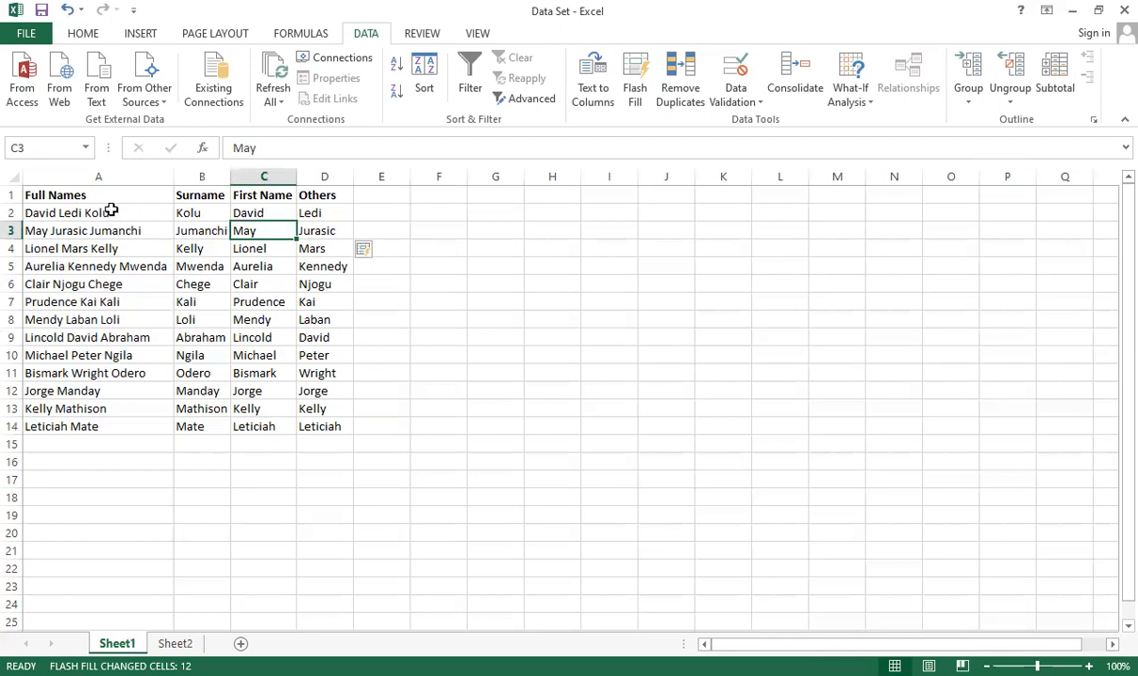
{"action": "left_click", "coordinate": [105, 210]}
{"action": "left_click", "coordinate": [138, 262]}
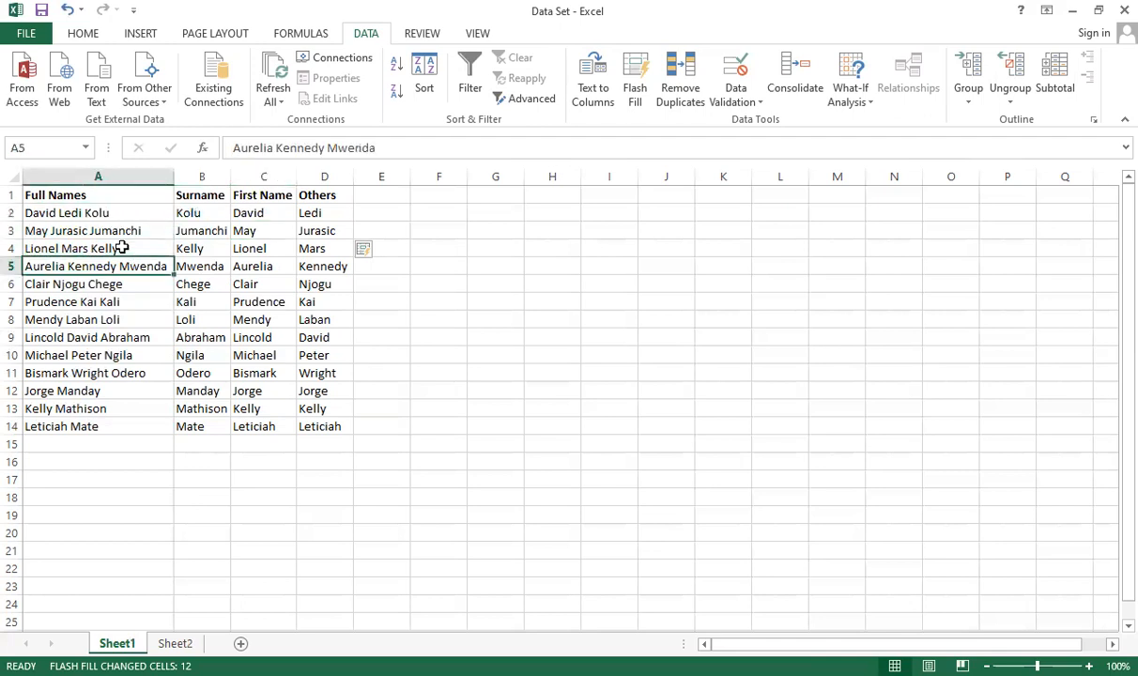
{"action": "left_click_drag", "start_coordinate": [124, 213], "coordinate": [336, 427]}
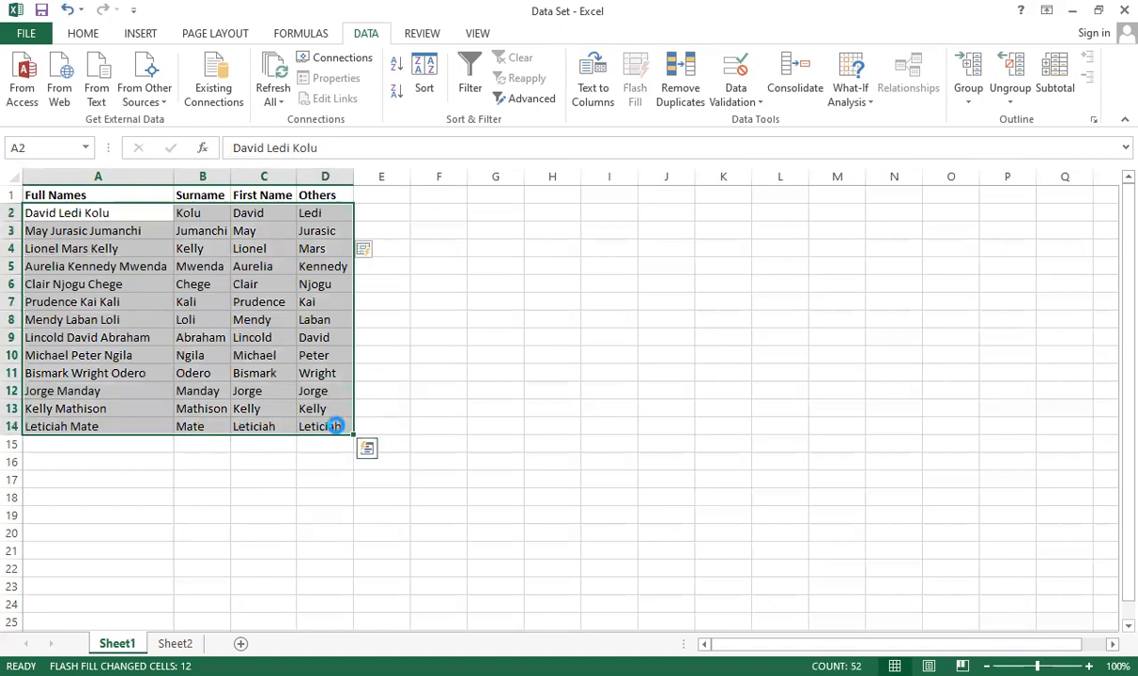
{"action": "key", "text": "ctrl+c"}
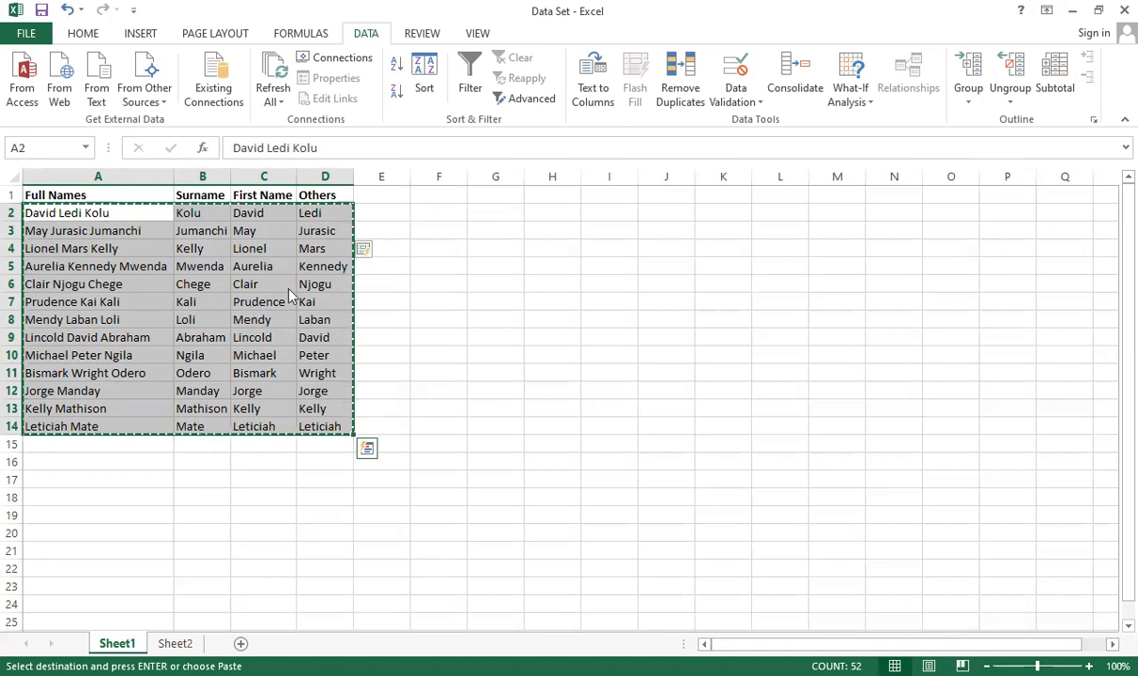
{"action": "right_click", "coordinate": [260, 311]}
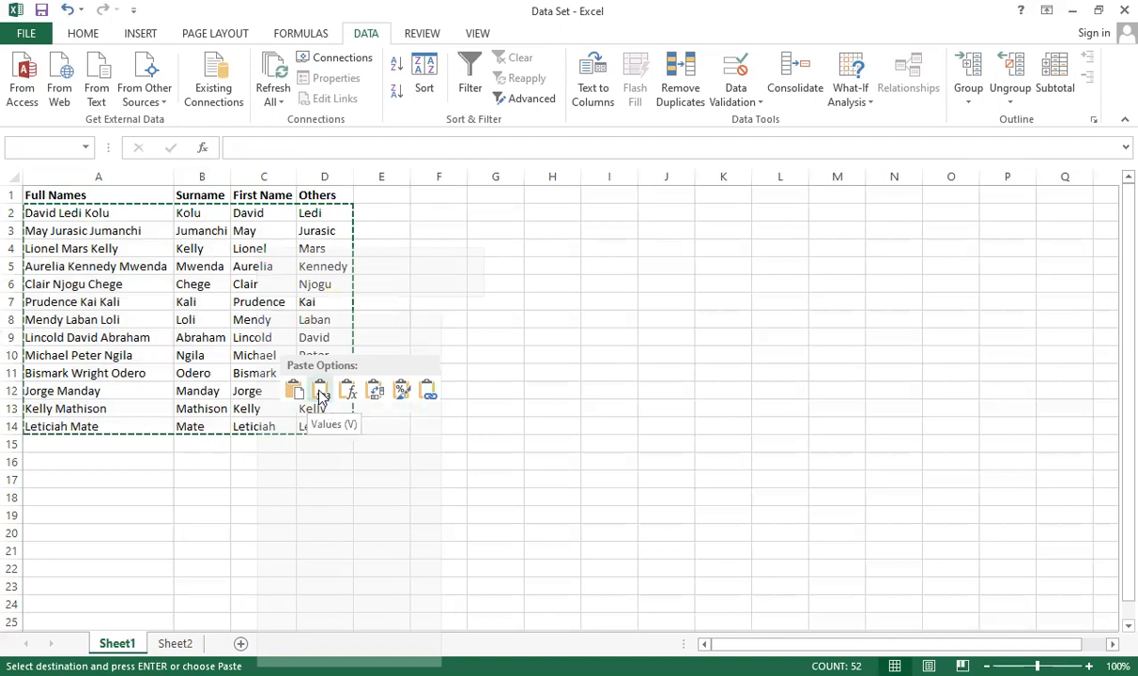
{"action": "left_click", "coordinate": [319, 390]}
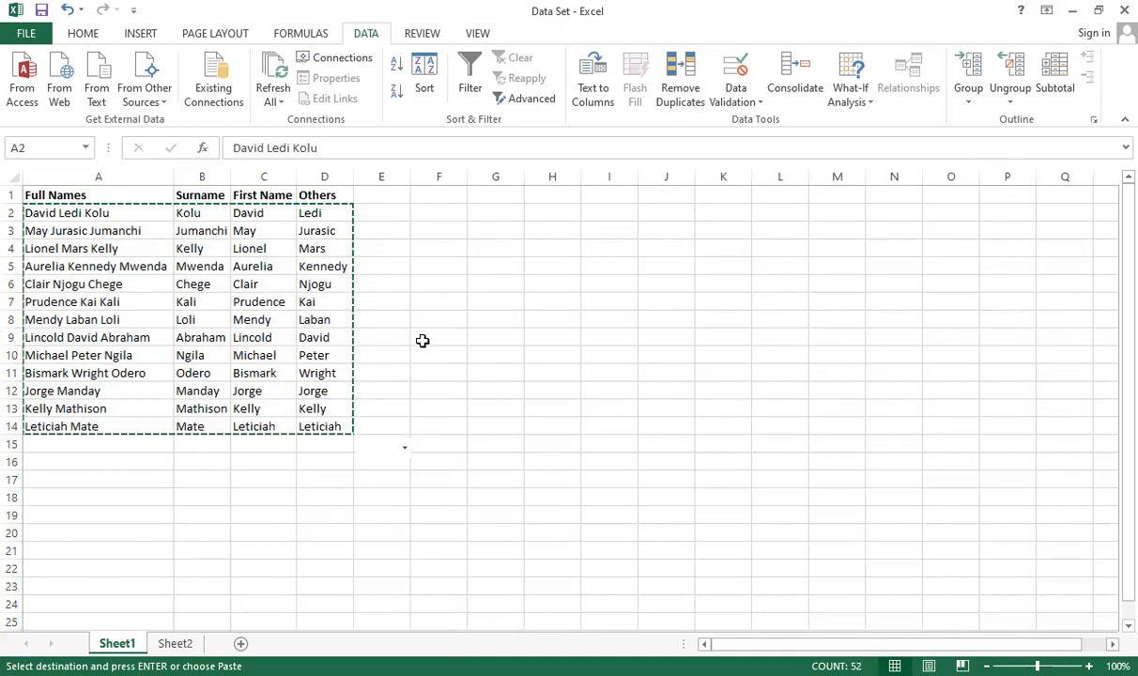
{"action": "left_click", "coordinate": [423, 341]}
{"action": "left_click", "coordinate": [394, 318]}
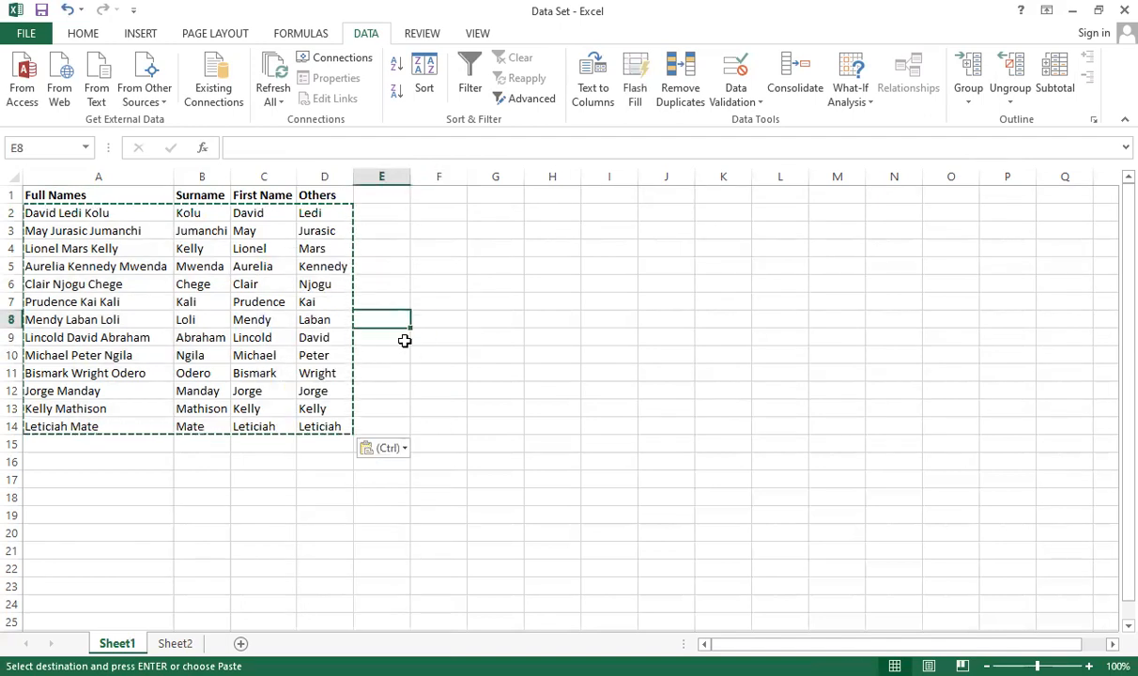